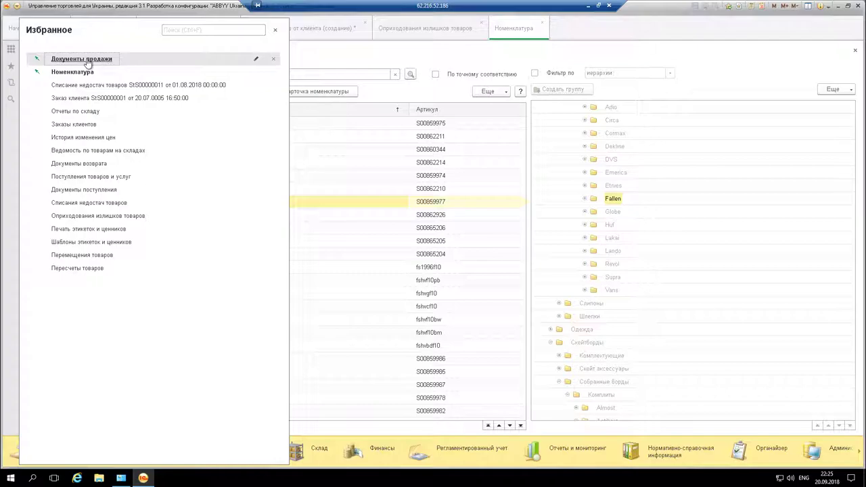
- Create a new goods and services sale (Реализация товаров и услуг) from the sales documents and set its client to Онлайн покупатель
{"action": "left_click", "coordinate": [86, 59]}
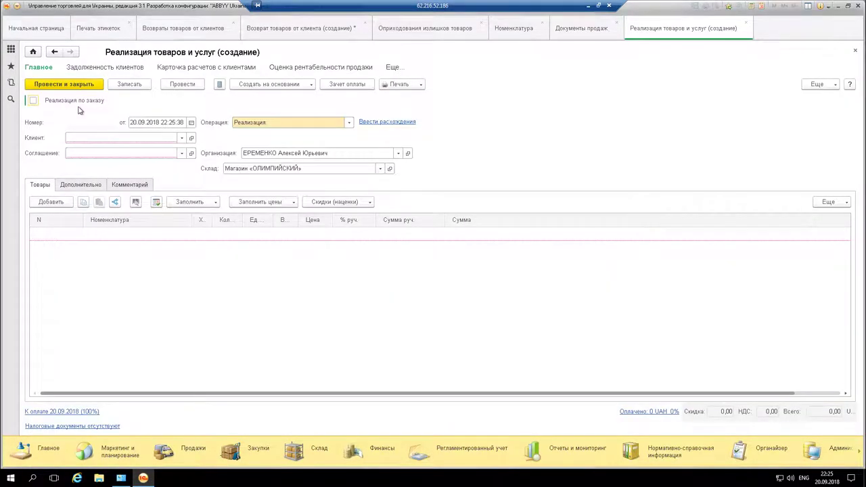
{"action": "left_click", "coordinate": [182, 139]}
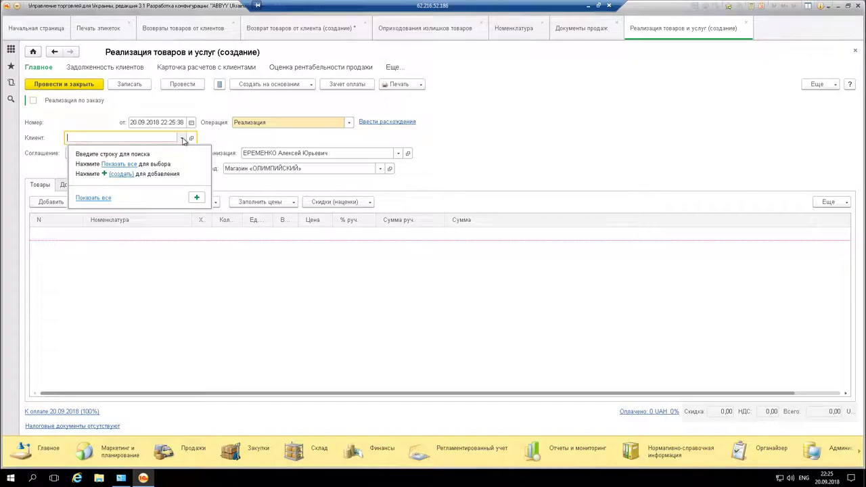
{"action": "left_click", "coordinate": [133, 165]}
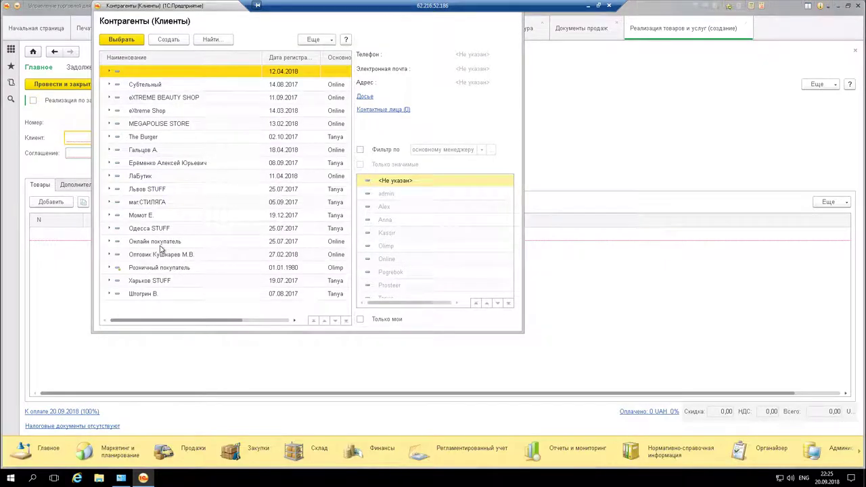
{"action": "left_click", "coordinate": [155, 245]}
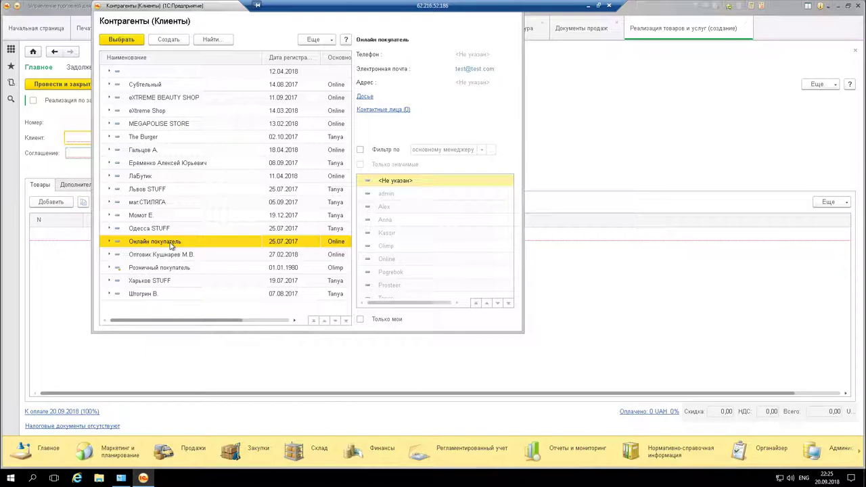
{"action": "double_click", "coordinate": [170, 246]}
- Set the sale's agreement (Соглашение) to Розничная
{"action": "left_click", "coordinate": [182, 154]}
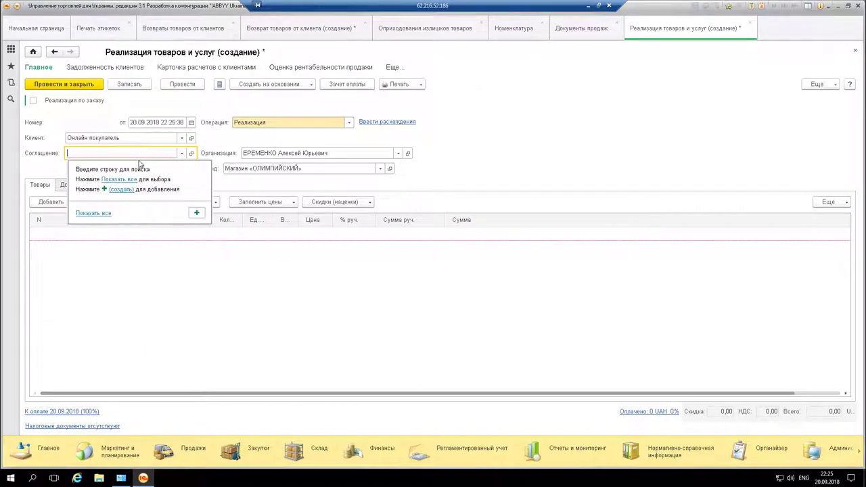
{"action": "left_click", "coordinate": [120, 179]}
{"action": "left_click", "coordinate": [170, 178]}
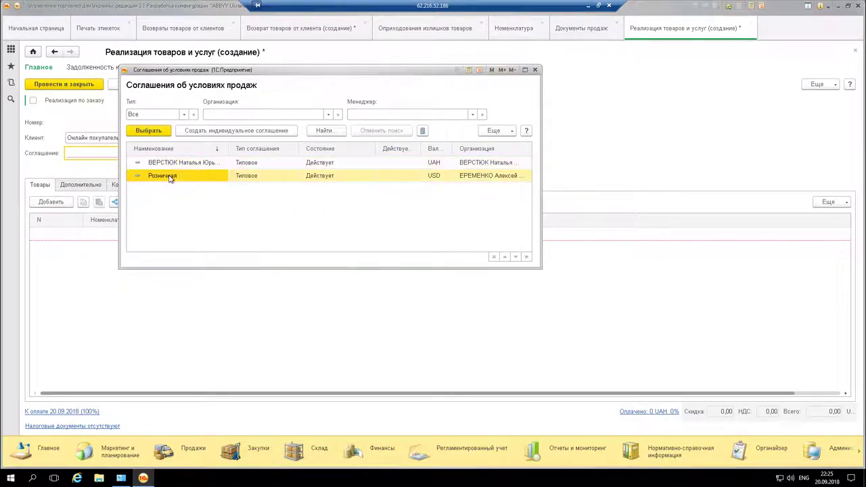
{"action": "double_click", "coordinate": [170, 179]}
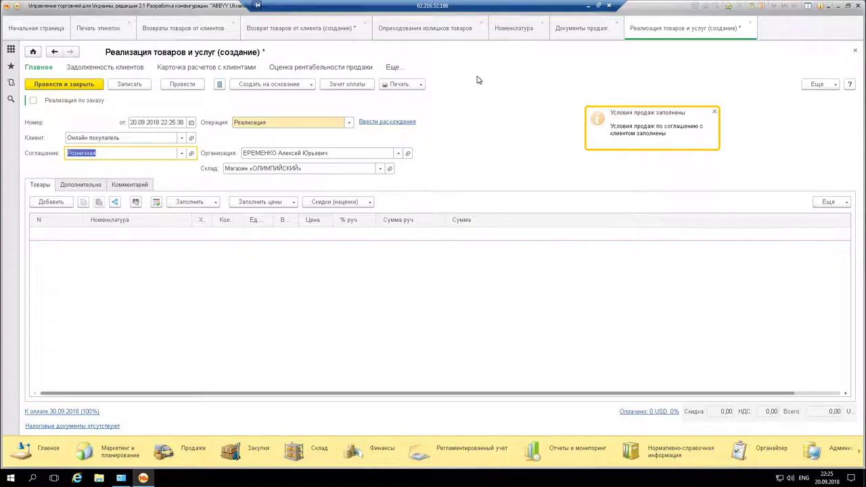
- Switch to the online shop's order list in Chrome and copy the product name "Гайка на кингпин THUNDER Black FA18"
{"action": "left_click", "coordinate": [588, 7]}
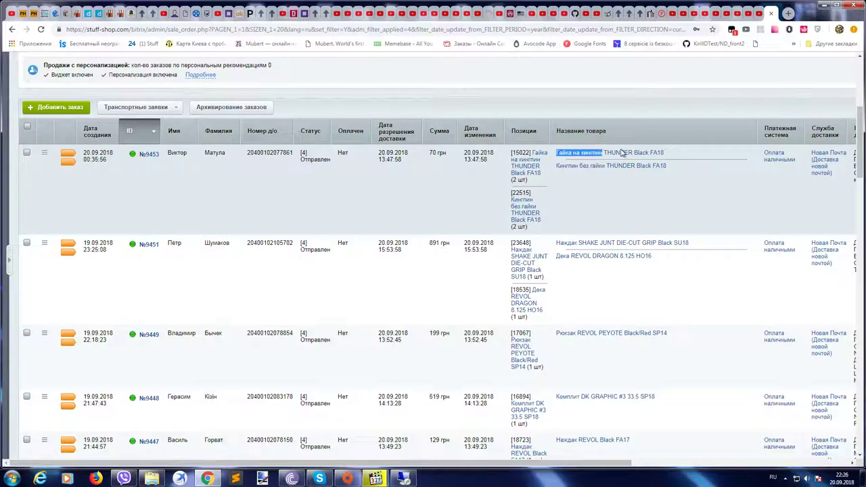
{"action": "right_click", "coordinate": [666, 153]}
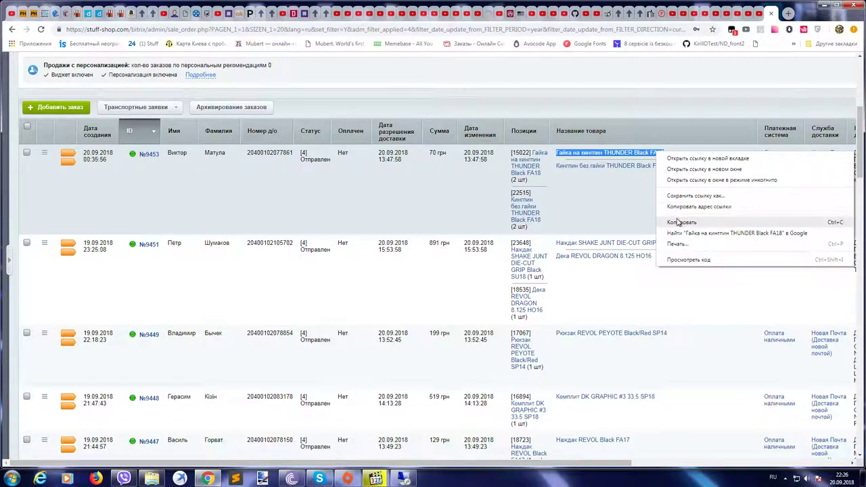
{"action": "left_click", "coordinate": [674, 220]}
- Back in the 1C sale document, add Гайка на кингпин THUNDER Black FA18 as the first goods line with quantity 2
{"action": "left_click", "coordinate": [404, 479]}
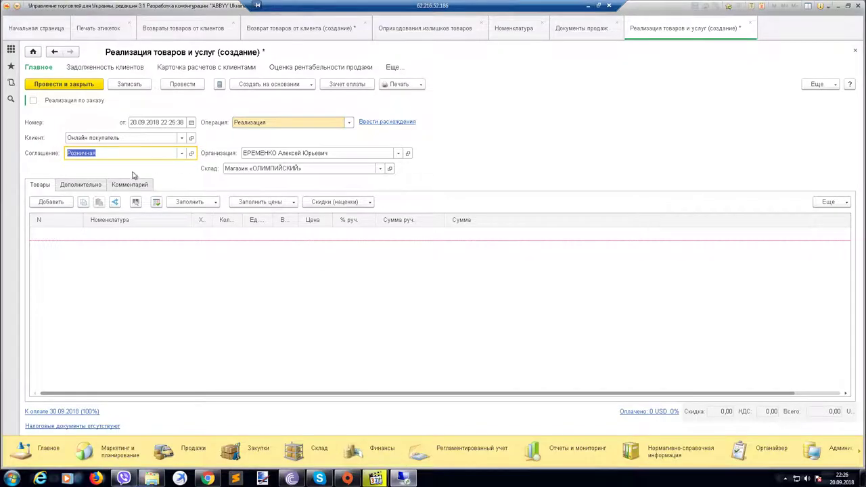
{"action": "left_click", "coordinate": [58, 202]}
{"action": "right_click", "coordinate": [140, 234]}
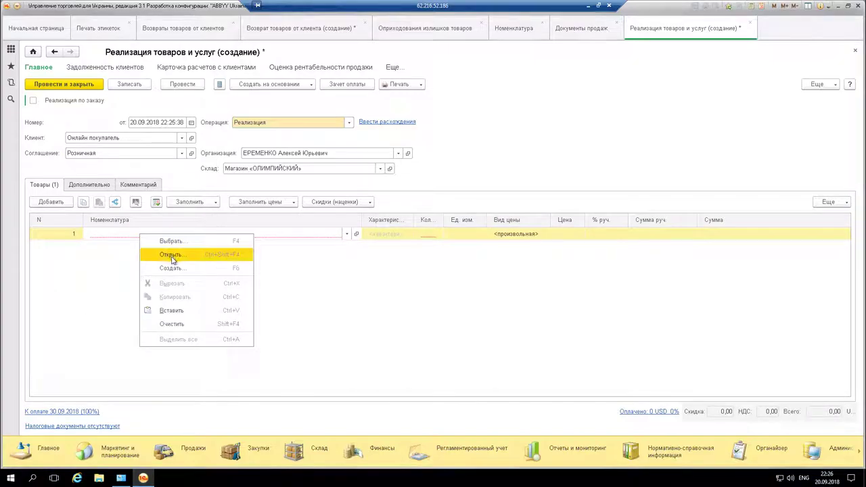
{"action": "left_click", "coordinate": [179, 309]}
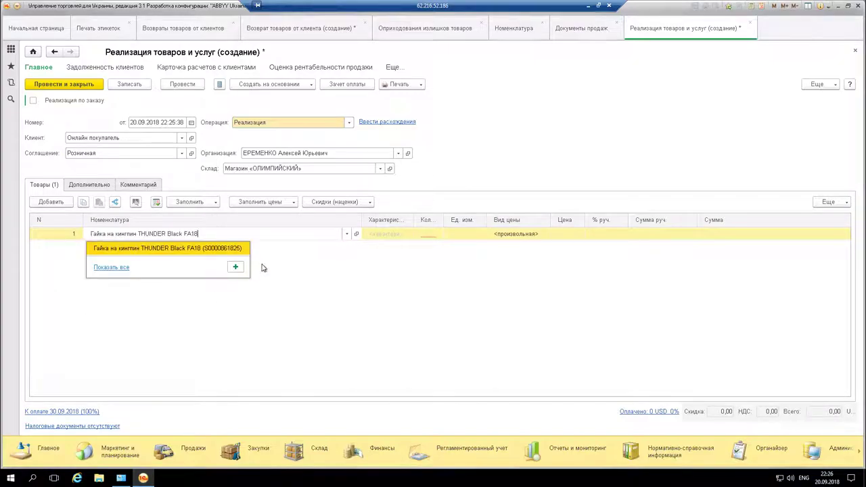
{"action": "left_click", "coordinate": [235, 249]}
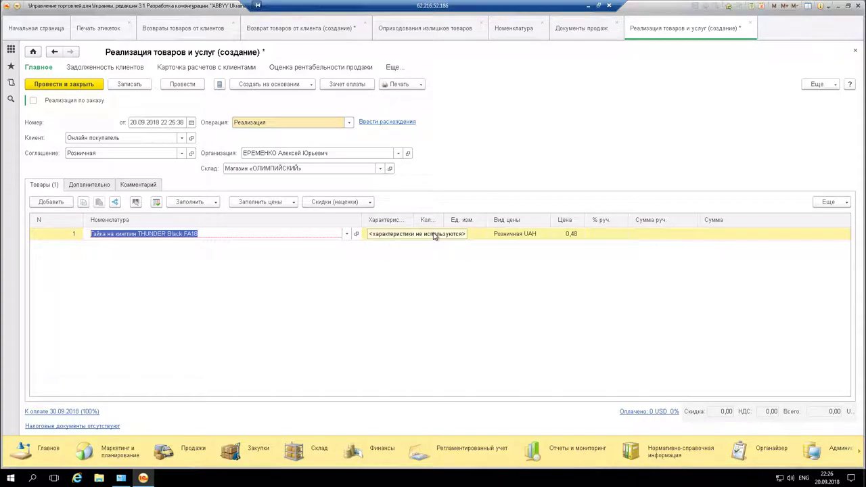
{"action": "left_click", "coordinate": [435, 235]}
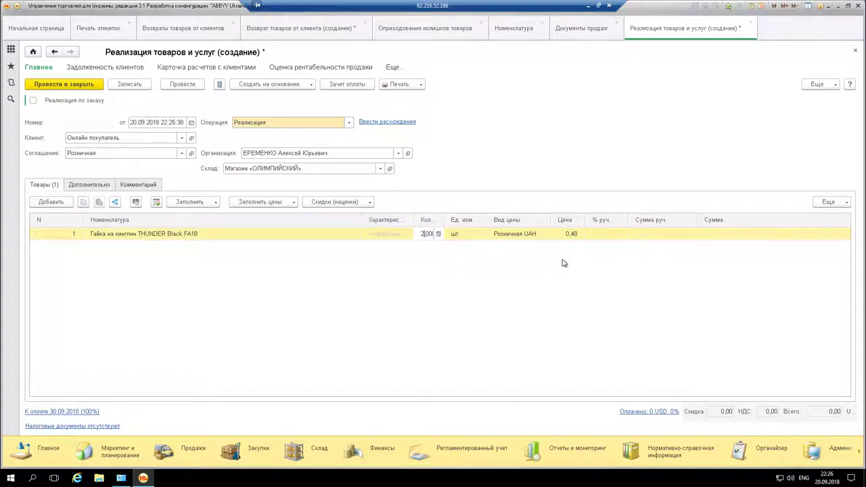
- Return to the shop's order list in Chrome and copy the product name "Кингпин без гайки THUNDER Black FA18"
{"action": "left_click", "coordinate": [587, 5]}
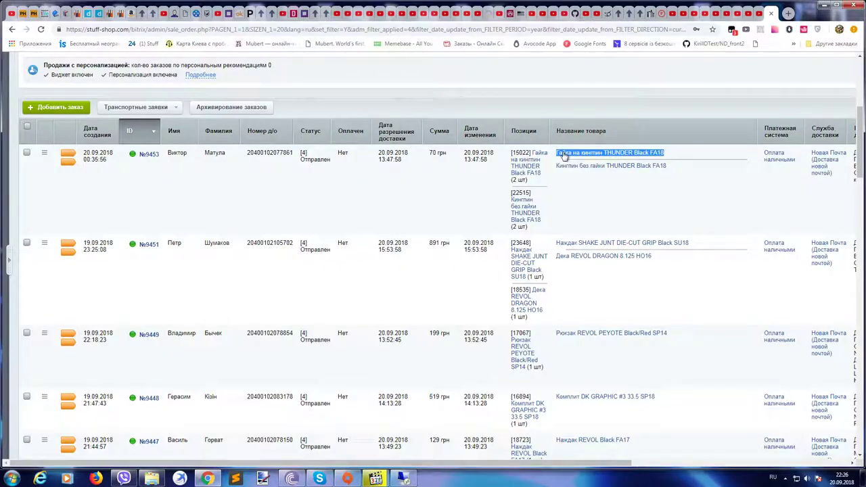
{"action": "left_click_drag", "start_coordinate": [556, 167], "coordinate": [667, 167]}
{"action": "right_click", "coordinate": [655, 173]}
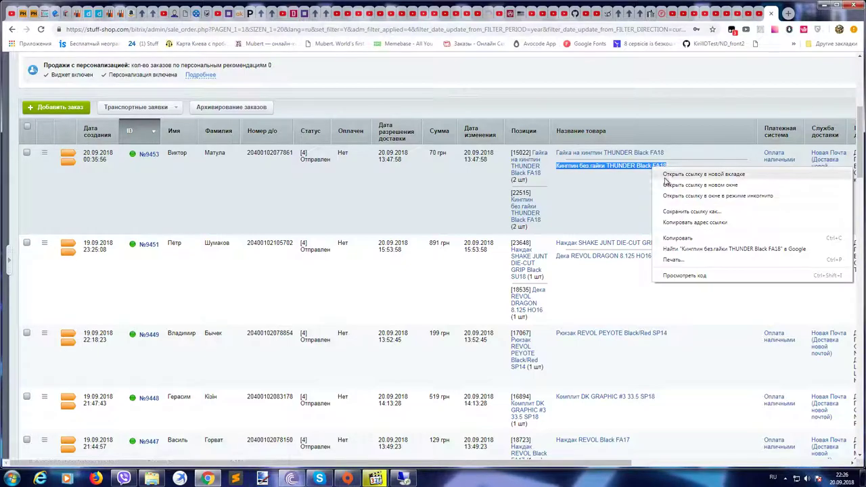
{"action": "left_click", "coordinate": [682, 238]}
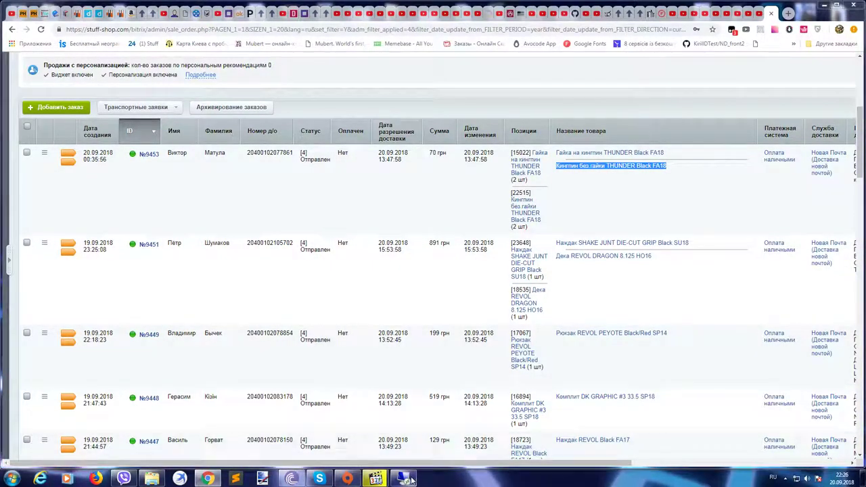
- Add Кингпин без гайки THUNDER Black FA18 to the 1C sale document as the second goods line with quantity 2
{"action": "left_click", "coordinate": [404, 479]}
{"action": "left_click", "coordinate": [52, 202]}
{"action": "right_click", "coordinate": [158, 249]}
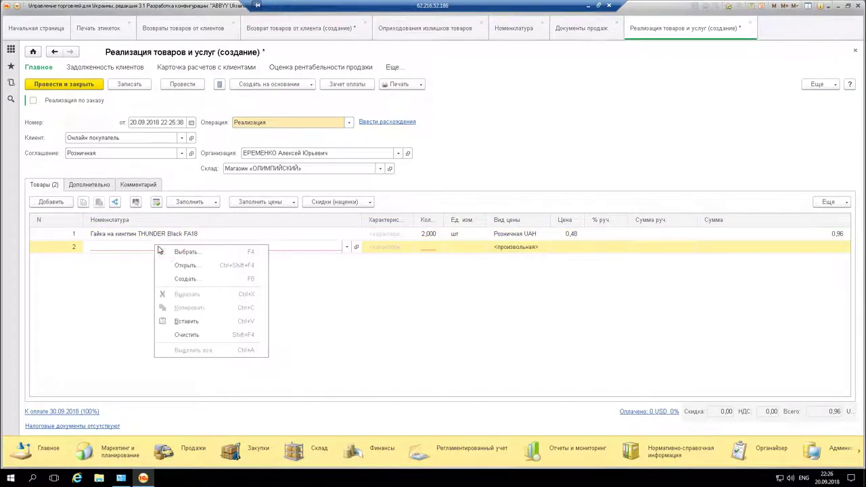
{"action": "left_click", "coordinate": [182, 322]}
{"action": "key", "text": "Tab"}
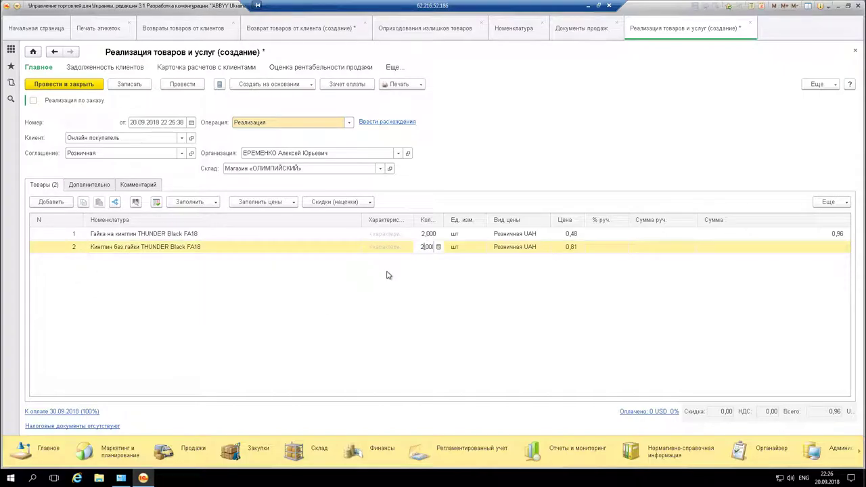
- Copy the product name "Наждак SHAKE JUNT DIE-CUT GRIP Black SU18" from the second order in the Chrome order list
{"action": "left_click", "coordinate": [588, 6]}
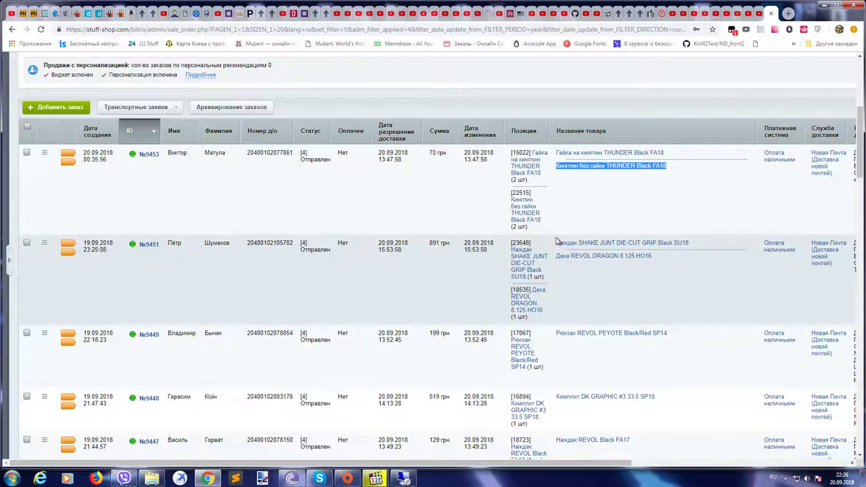
{"action": "left_click_drag", "start_coordinate": [556, 242], "coordinate": [684, 243]}
{"action": "right_click", "coordinate": [679, 247]}
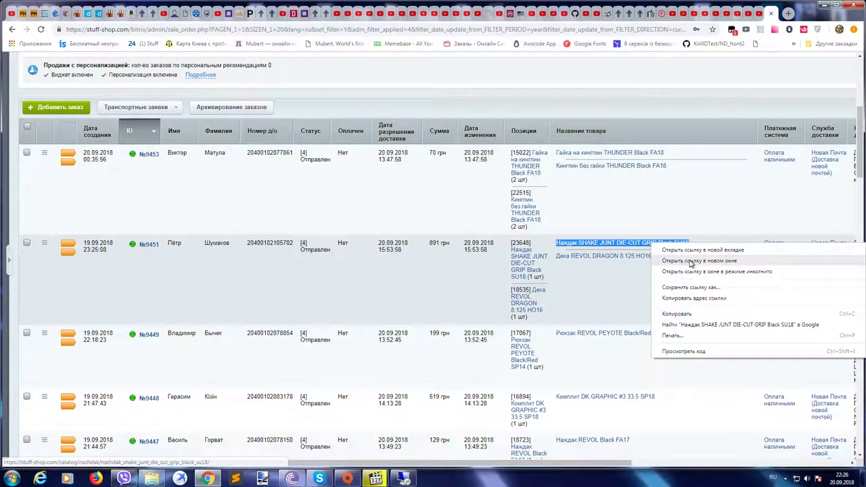
{"action": "left_click", "coordinate": [666, 312]}
- Add Наждак SHAKE JUNT DIE-CUT GRIP Black SU18 to the 1C sale document as the third goods line with quantity 1
{"action": "left_click", "coordinate": [404, 478]}
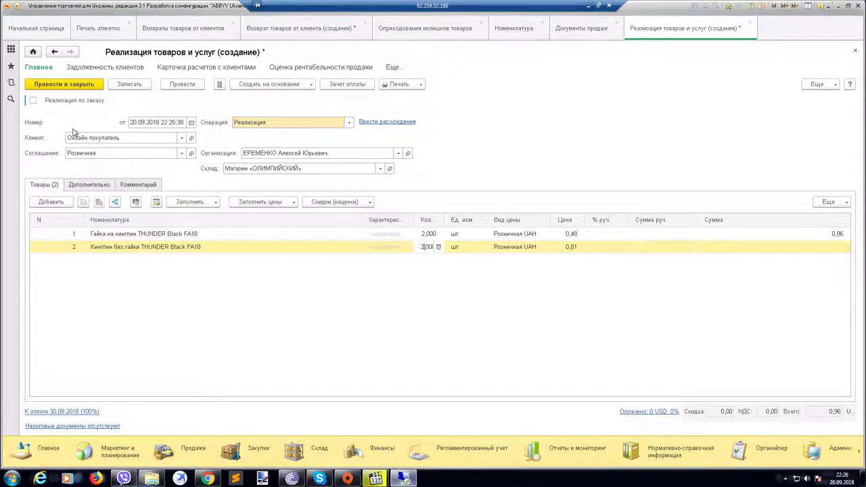
{"action": "left_click", "coordinate": [49, 200]}
{"action": "right_click", "coordinate": [150, 261]}
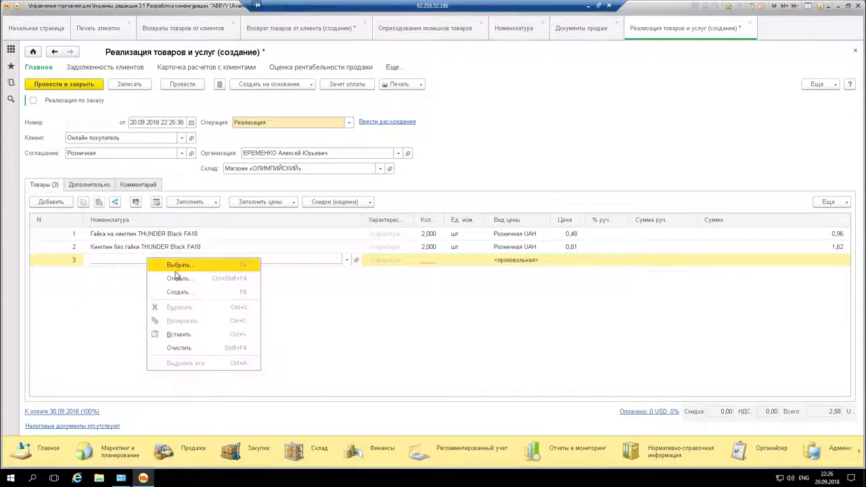
{"action": "left_click", "coordinate": [185, 330]}
{"action": "key", "text": "Return"}
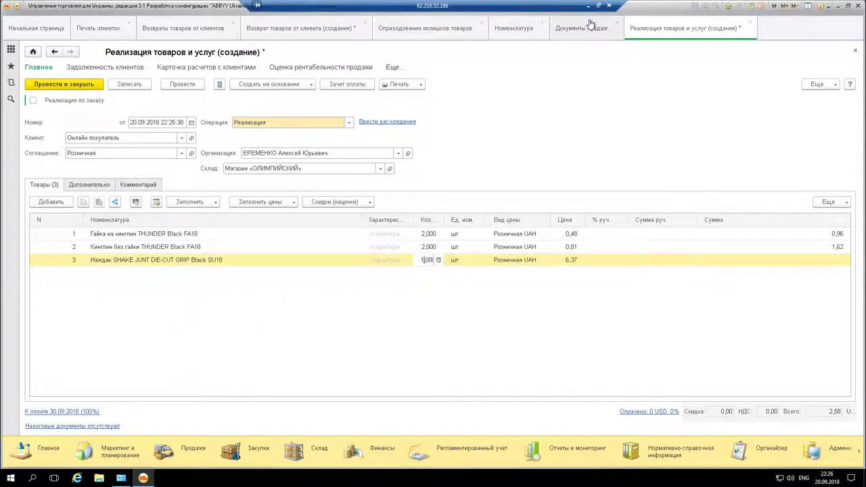
- Copy the product name "Дека REVOL DRAGON 8.125 HO16" from the second order in the Chrome order list
{"action": "left_click", "coordinate": [588, 8]}
{"action": "left_click_drag", "start_coordinate": [559, 265], "coordinate": [640, 260]}
{"action": "right_click", "coordinate": [640, 260]}
{"action": "left_click", "coordinate": [652, 327]}
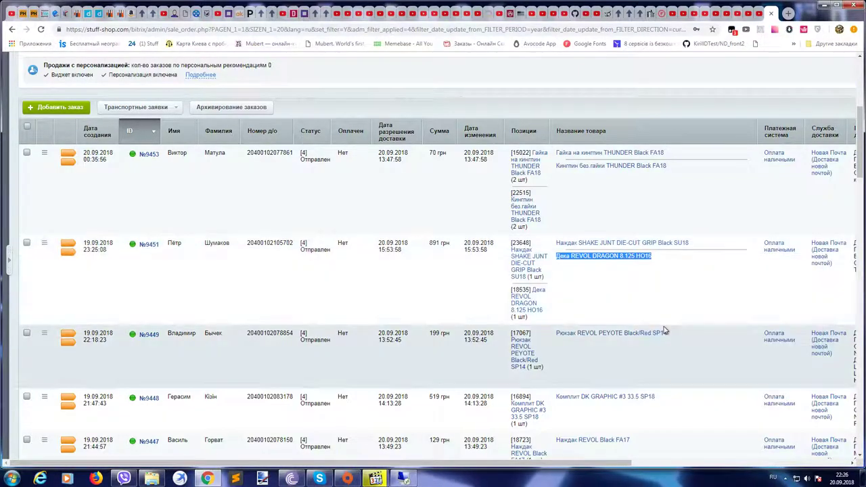
- Add Дека REVOL DRAGON 8.125 HO16 to the 1C sale document as the fourth goods line with quantity 1
{"action": "left_click", "coordinate": [403, 478]}
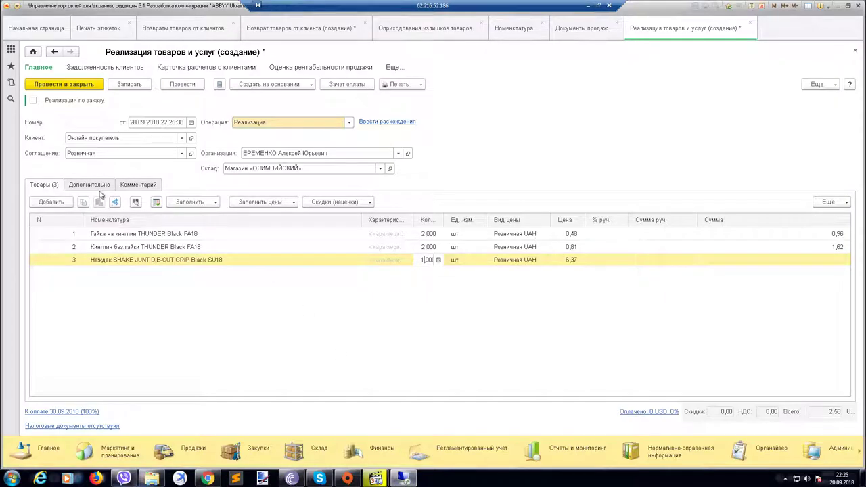
{"action": "left_click", "coordinate": [65, 202]}
{"action": "right_click", "coordinate": [175, 273]}
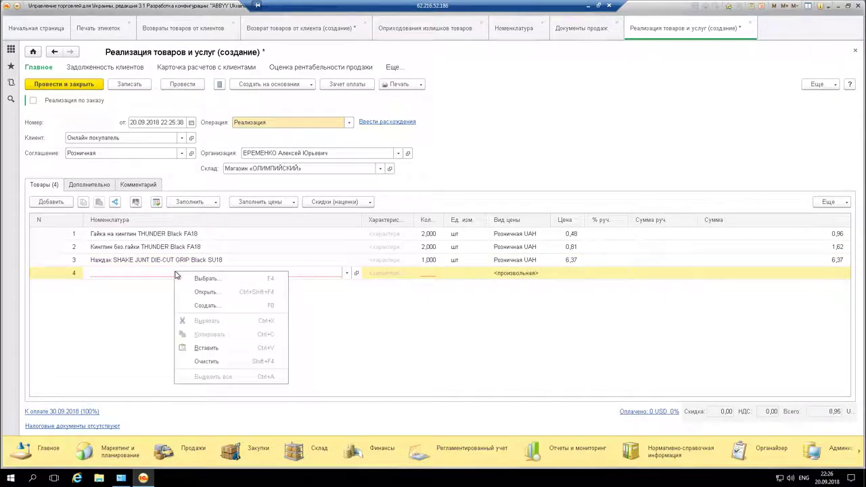
{"action": "left_click", "coordinate": [206, 348]}
{"action": "key", "text": "Return"}
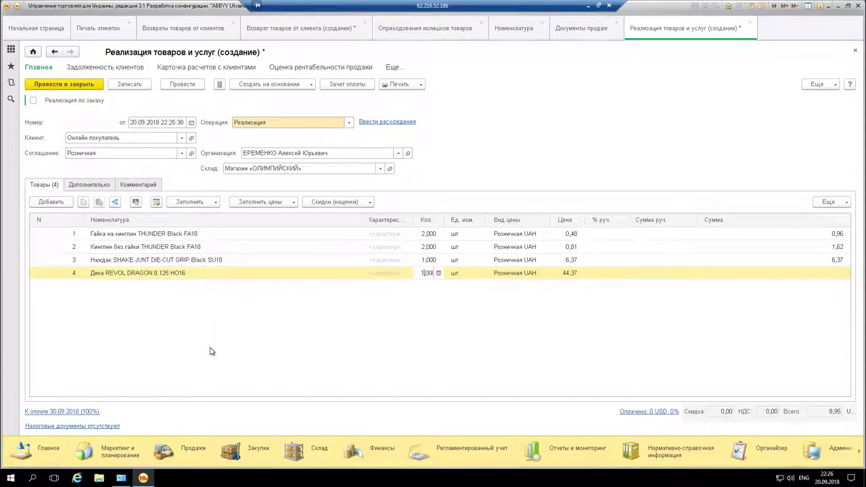
- Copy the product name "Рюкзак REVOL PEYOTE Black/Red SP14" from the third order in the Chrome order list
{"action": "left_click", "coordinate": [589, 9]}
{"action": "left_click_drag", "start_coordinate": [556, 333], "coordinate": [667, 344]}
{"action": "right_click", "coordinate": [667, 344]}
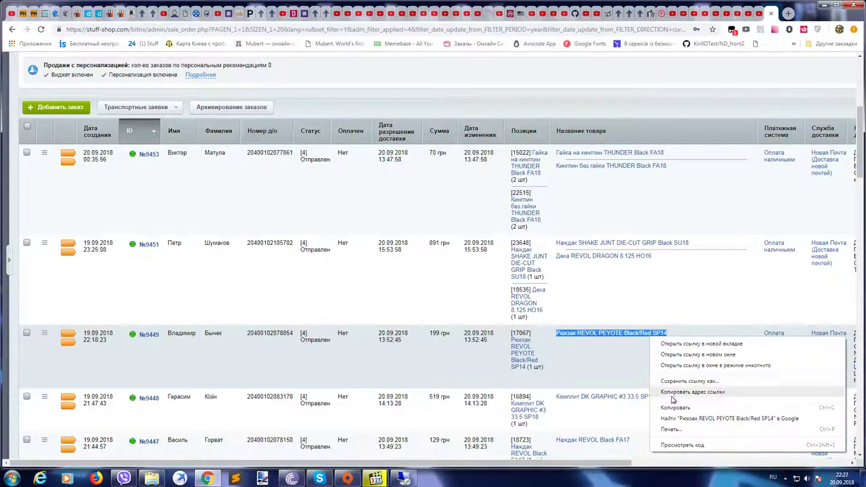
{"action": "left_click", "coordinate": [646, 395]}
- Add Рюкзак REVOL PEYOTE Black/Red SP14 to the 1C sale document as the fifth goods line with quantity 1
{"action": "left_click", "coordinate": [404, 478]}
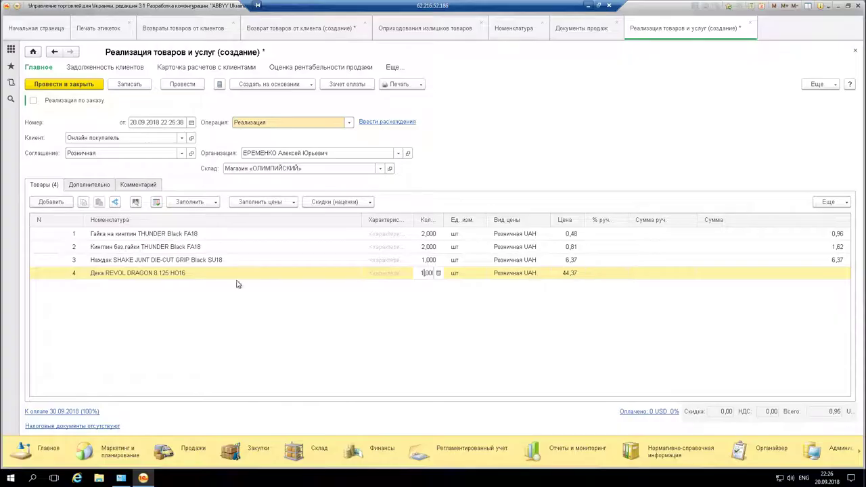
{"action": "left_click", "coordinate": [50, 201]}
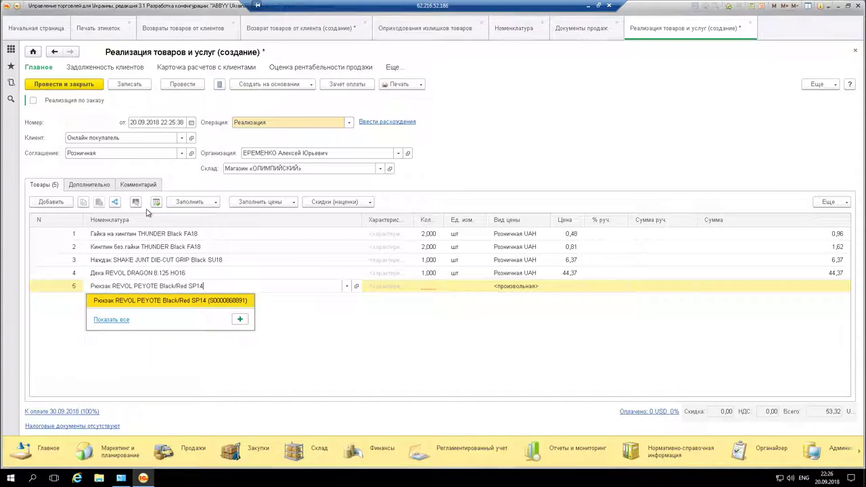
{"action": "key", "text": "Return"}
- Copy the product name "Комплит DK GRAPHIC #3 33.5 SP18" from the fourth order in the Chrome order list
{"action": "left_click", "coordinate": [589, 6]}
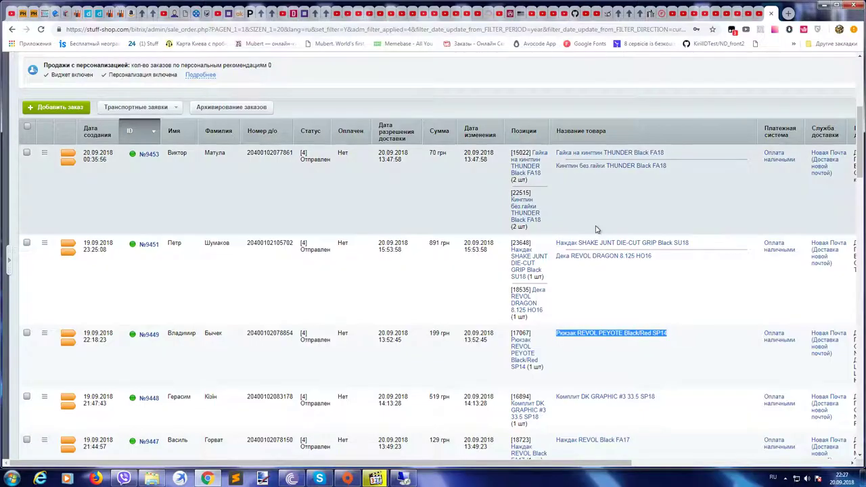
{"action": "scroll", "coordinate": [551, 232], "scroll_direction": "down", "scroll_amount": 5}
{"action": "left_click_drag", "start_coordinate": [551, 232], "coordinate": [683, 230]}
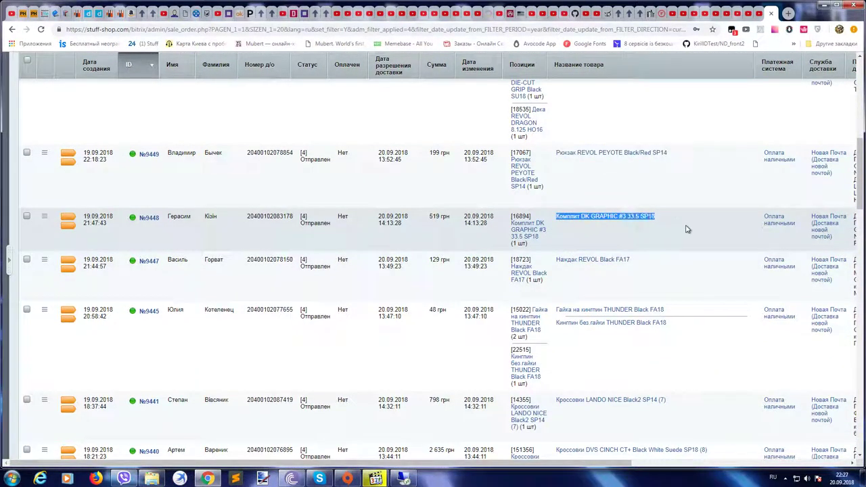
{"action": "right_click", "coordinate": [643, 222]}
{"action": "left_click", "coordinate": [665, 290]}
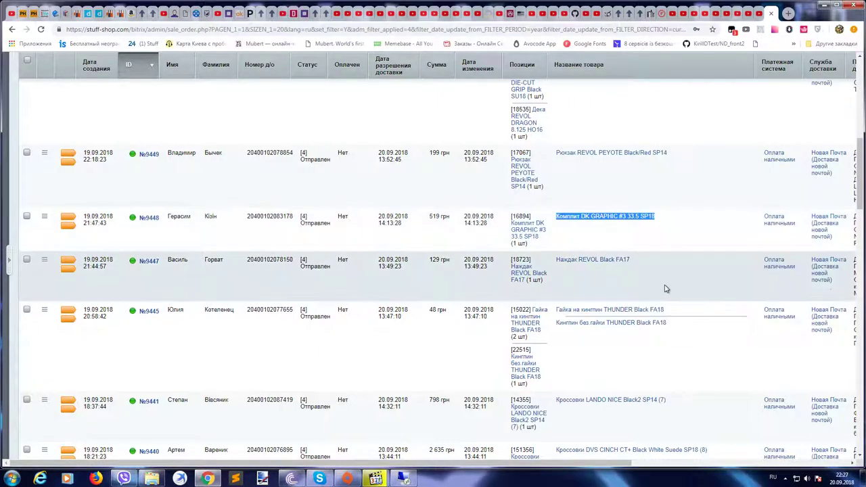
- Add Комплит DK GRAPHIC #3 33.5 SP18 to the 1C sale document as the sixth goods line with quantity 1
{"action": "key", "text": "alt+Tab"}
{"action": "left_click", "coordinate": [68, 201]}
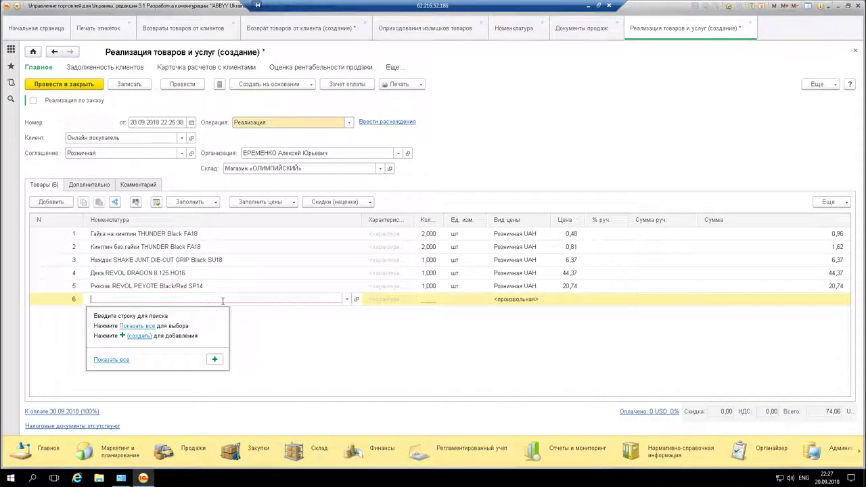
{"action": "right_click", "coordinate": [196, 300]}
{"action": "left_click", "coordinate": [232, 377]}
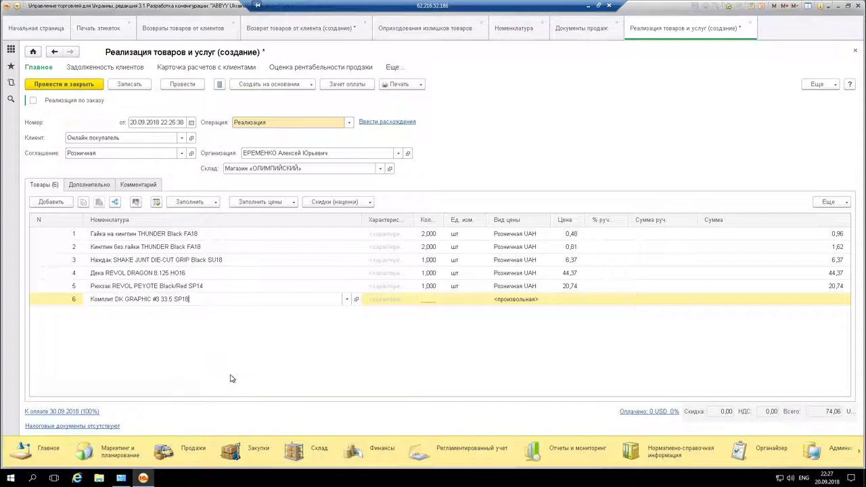
{"action": "left_click", "coordinate": [202, 314]}
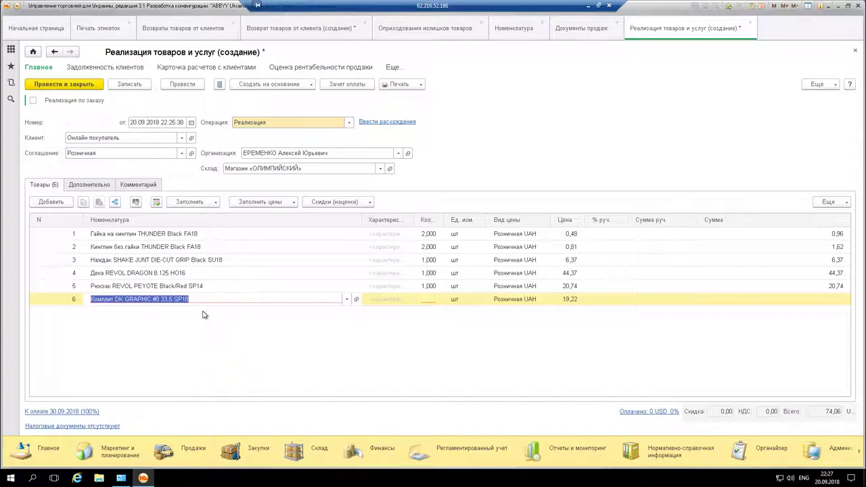
{"action": "left_click", "coordinate": [429, 300]}
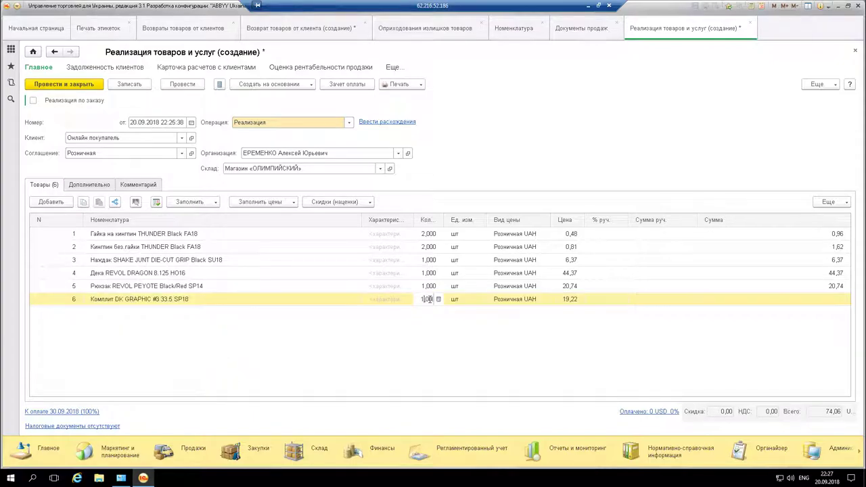
- Copy the product name "Наждак REVOL Black FA17" from the fifth order in the Chrome order list
{"action": "left_click", "coordinate": [590, 9]}
{"action": "left_click_drag", "start_coordinate": [557, 261], "coordinate": [627, 263]}
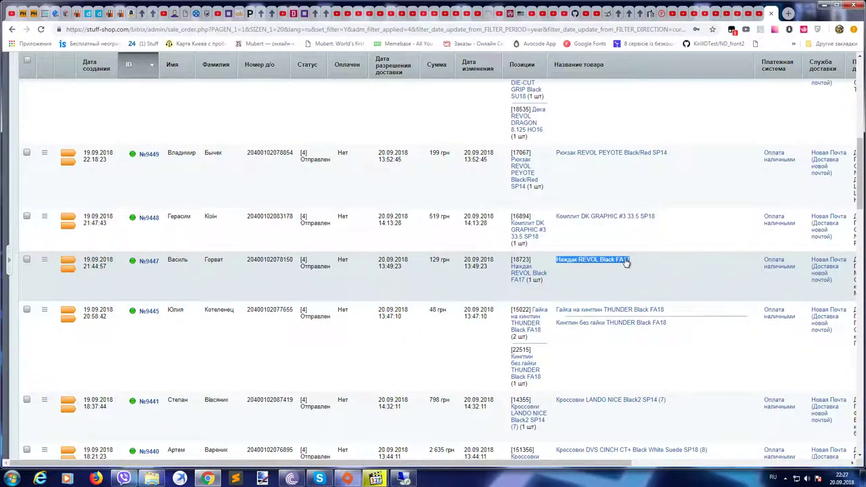
{"action": "right_click", "coordinate": [627, 263]}
{"action": "left_click", "coordinate": [638, 329]}
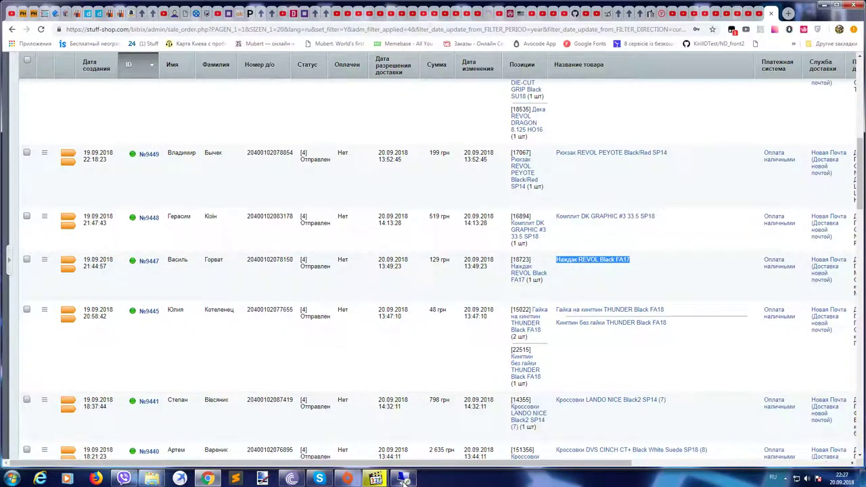
- Add Наждак REVOL Black FA17 to the 1C sale document as the seventh goods line with quantity 1
{"action": "left_click", "coordinate": [403, 479]}
{"action": "left_click", "coordinate": [53, 202]}
{"action": "right_click", "coordinate": [169, 311]}
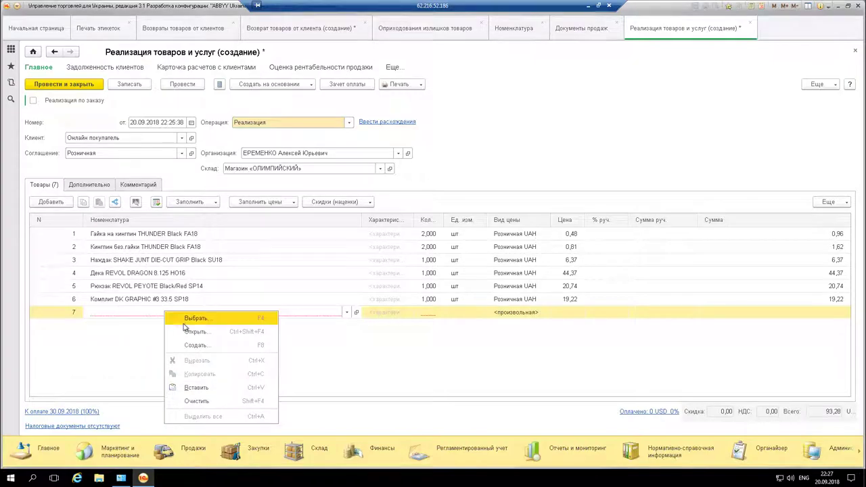
{"action": "left_click", "coordinate": [195, 387]}
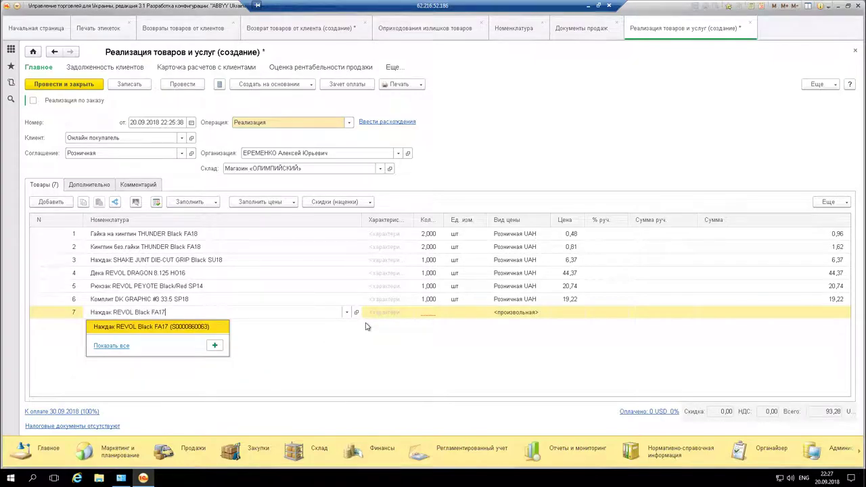
{"action": "left_click", "coordinate": [172, 327]}
{"action": "left_click", "coordinate": [432, 315]}
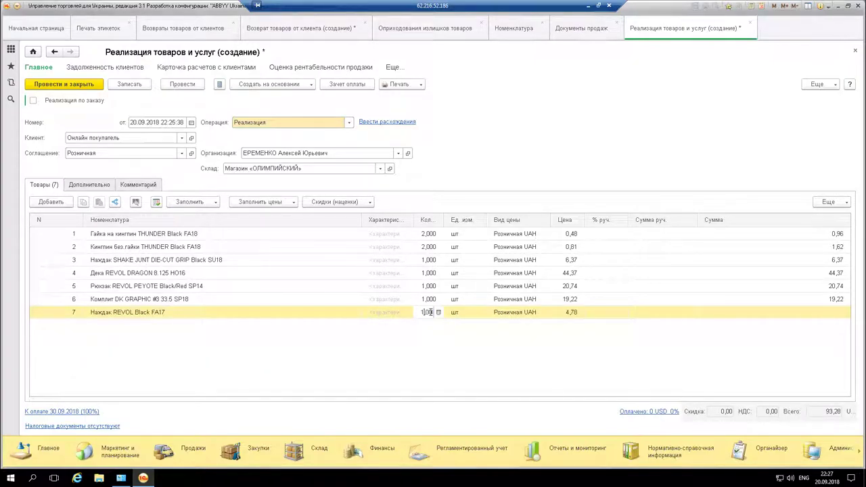
- Copy the product name "Гайка на кингпин THUNDER Black FA18" from the two-item 48 грн order in the Chrome order list
{"action": "left_click", "coordinate": [592, 6]}
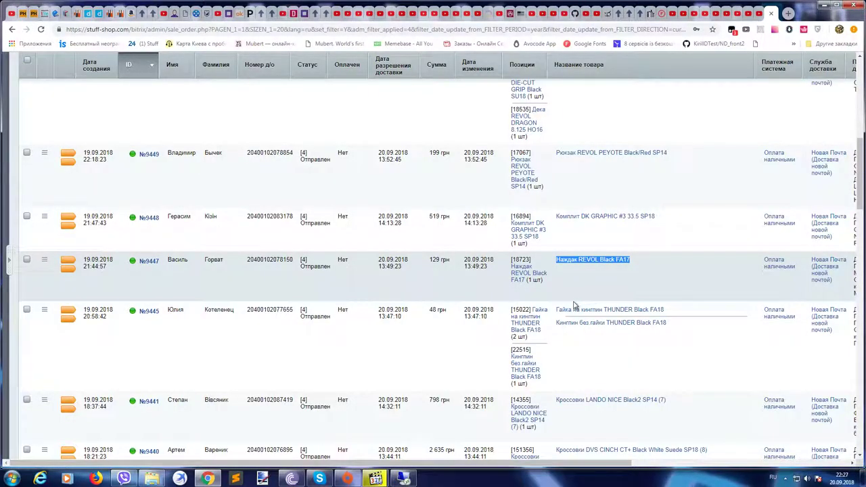
{"action": "left_click_drag", "start_coordinate": [558, 309], "coordinate": [665, 309]}
{"action": "right_click", "coordinate": [647, 308]}
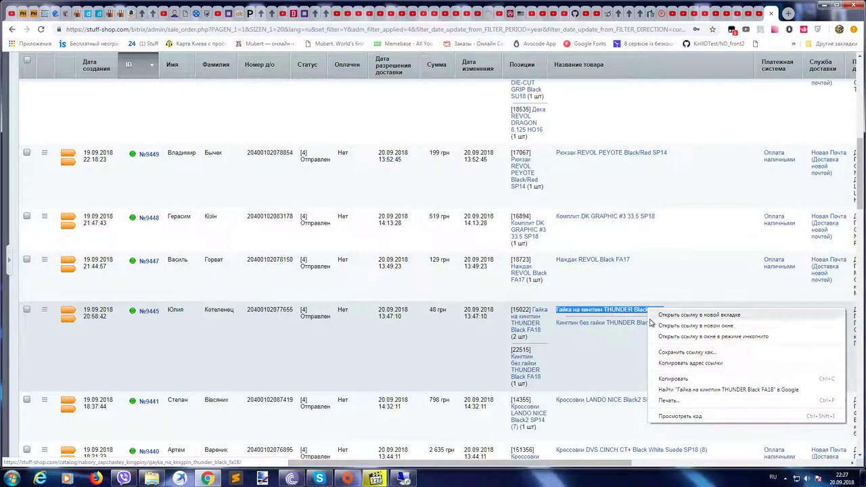
{"action": "left_click", "coordinate": [672, 377]}
- Add Гайка на кингпин THUNDER Black FA18 to the 1C sale document as the eighth goods line with quantity 2
{"action": "left_click", "coordinate": [404, 478]}
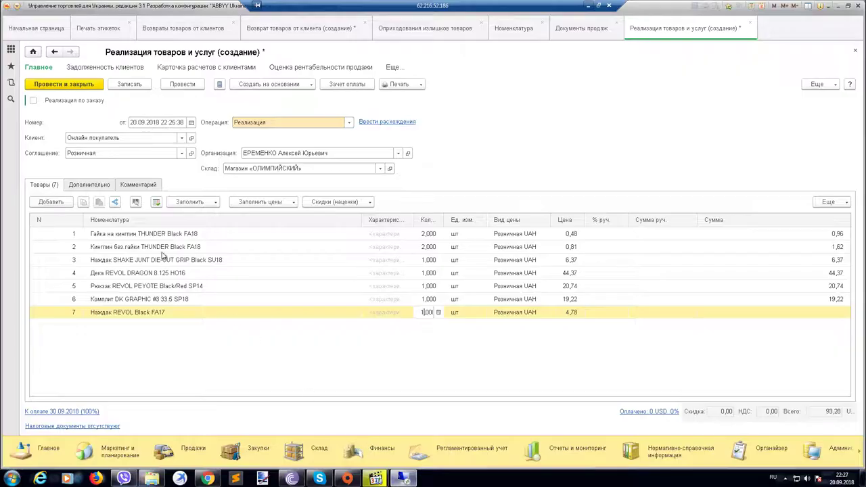
{"action": "left_click", "coordinate": [50, 202]}
{"action": "right_click", "coordinate": [166, 323]}
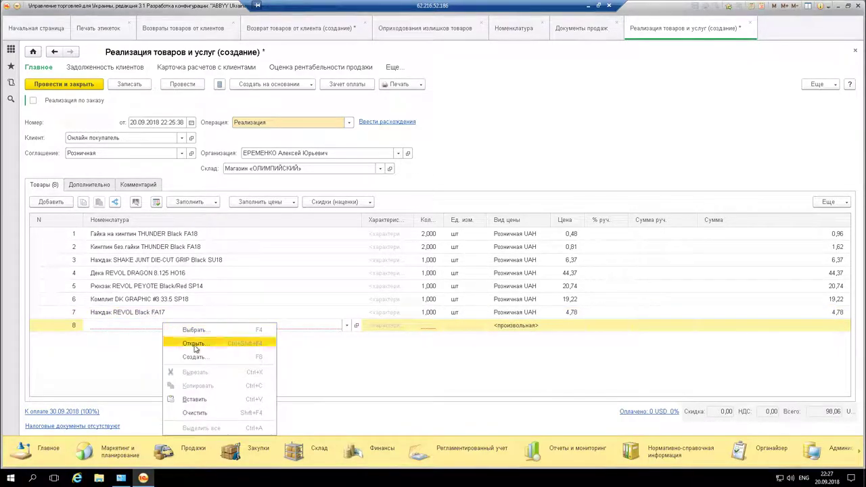
{"action": "left_click", "coordinate": [199, 395]}
{"action": "key", "text": "Return"}
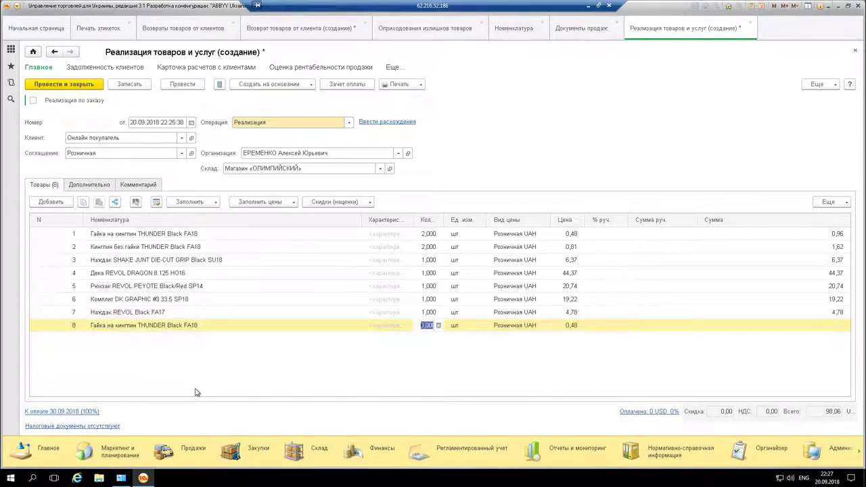
- Copy "Кингпин без гайки THUNDER Black FA18" from the same Chrome order into the 1C sale document as the ninth goods line with quantity 1
{"action": "left_click", "coordinate": [588, 6]}
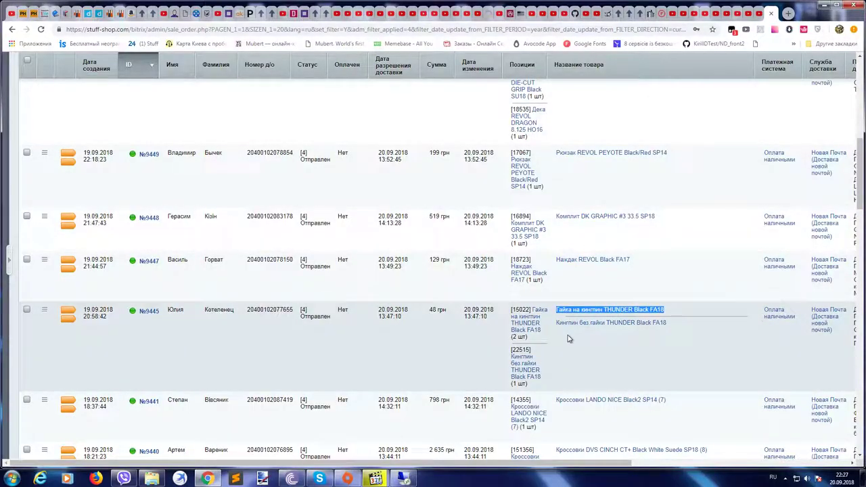
{"action": "left_click_drag", "start_coordinate": [558, 337], "coordinate": [678, 332]}
{"action": "left_click", "coordinate": [403, 478]}
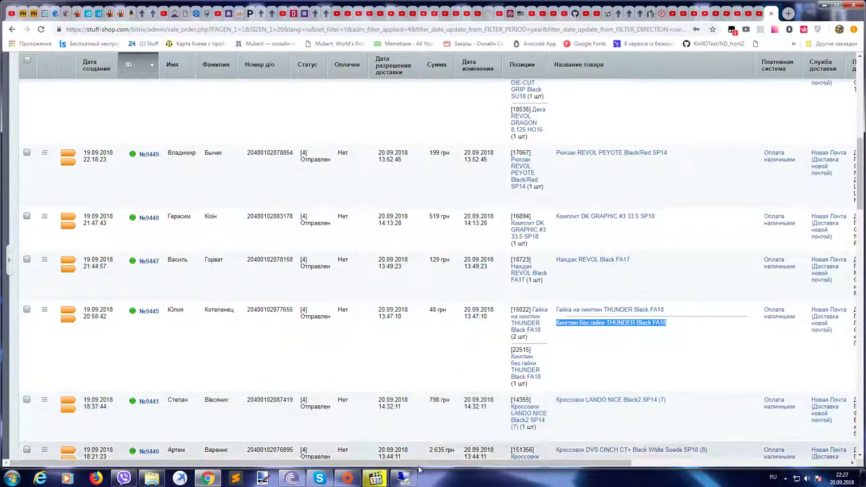
{"action": "left_click", "coordinate": [51, 202]}
{"action": "key", "text": "ctrl+v"}
{"action": "key", "text": "Return"}
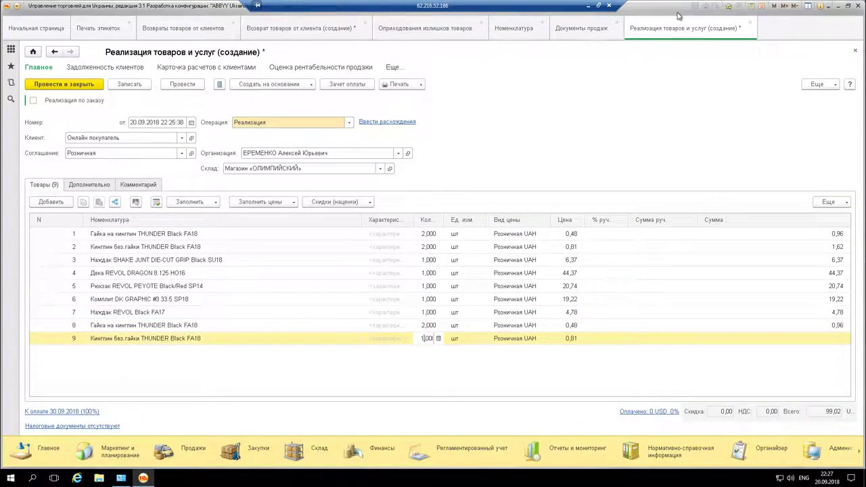
- Copy the product name "Кроссовки LANDO NICE Black2 SP14", without the size, from the 798 грн order in the Chrome order list
{"action": "left_click", "coordinate": [588, 6]}
{"action": "scroll", "coordinate": [582, 241], "scroll_direction": "down", "scroll_amount": 4}
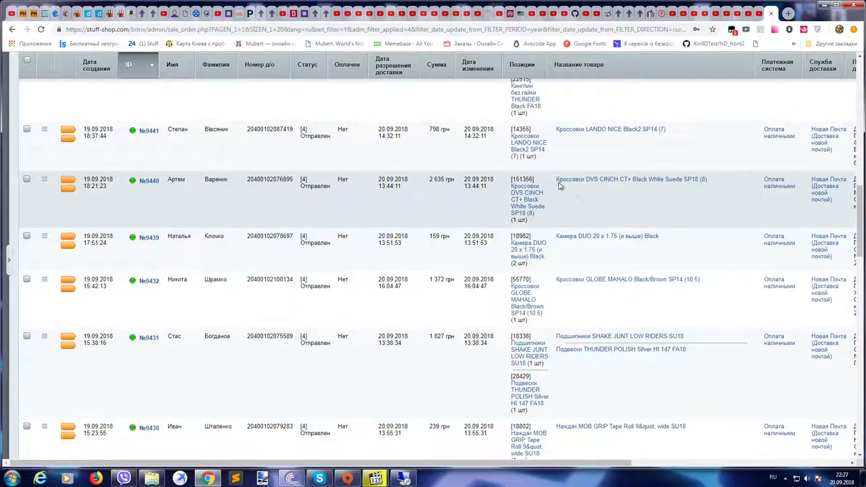
{"action": "scroll", "coordinate": [581, 241], "scroll_direction": "up", "scroll_amount": 2}
{"action": "left_click_drag", "start_coordinate": [557, 280], "coordinate": [657, 280]}
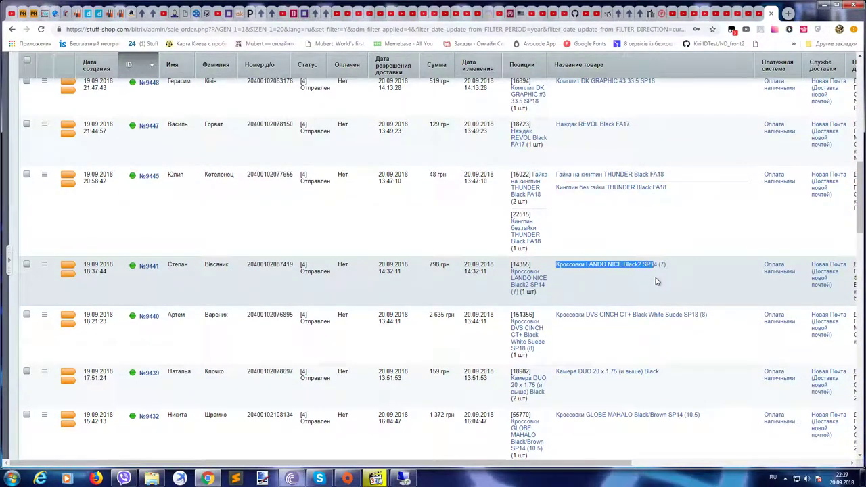
- Add Кроссовки LANDO NICE Black2 SP14 to the 1C sale document as the tenth goods line with characteristic 7 and quantity 1
{"action": "left_click", "coordinate": [404, 479]}
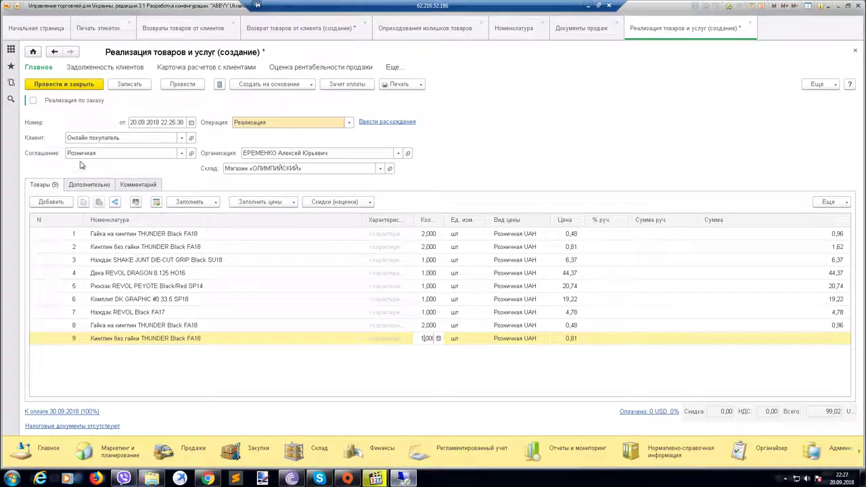
{"action": "left_click", "coordinate": [48, 204]}
{"action": "key", "text": "ctrl+v"}
{"action": "key", "text": "Return"}
{"action": "type", "text": "71"}
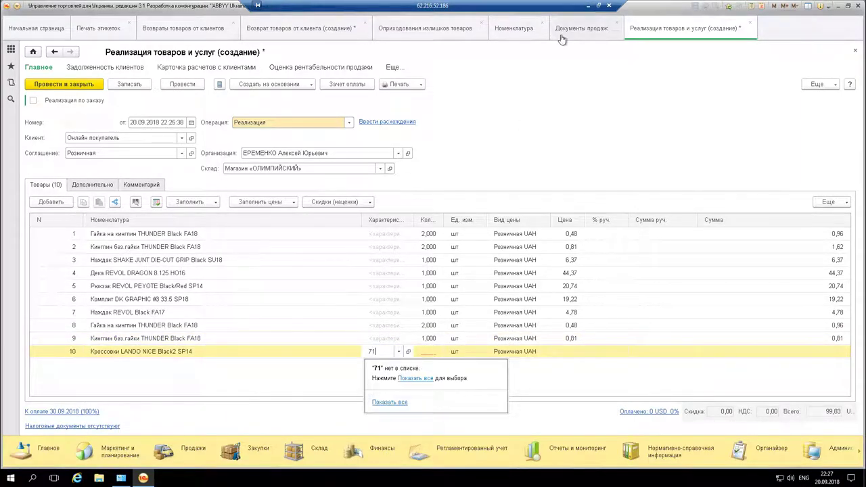
{"action": "key", "text": "BackSpace"}
- Copy the Кроссовки DVS CINCH CT+ Black White Suede SP18 name from Chrome into the eleventh 1C goods line with characteristic 8 and quantity 1
{"action": "left_click", "coordinate": [593, 7]}
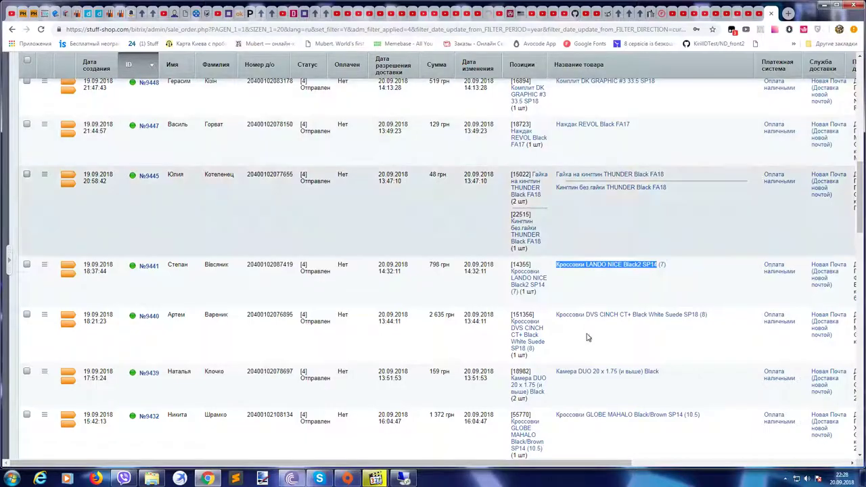
{"action": "left_click_drag", "start_coordinate": [554, 334], "coordinate": [696, 334]}
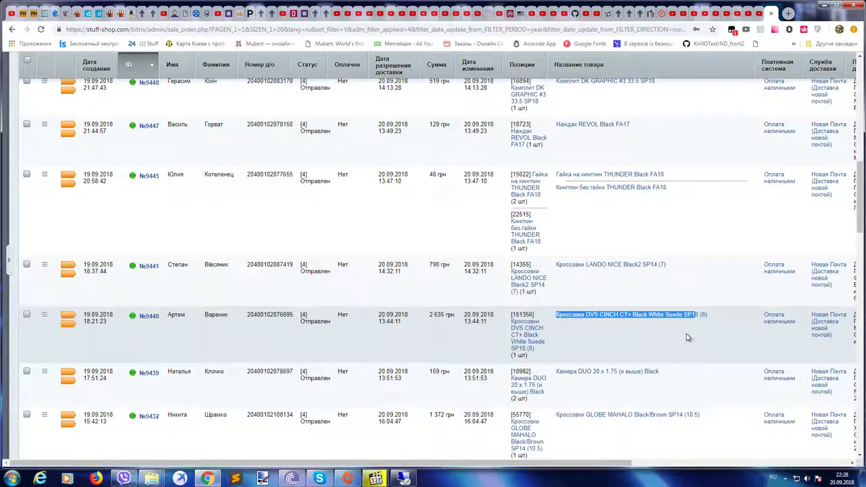
{"action": "left_click", "coordinate": [403, 479]}
{"action": "left_click", "coordinate": [58, 205]}
{"action": "key", "text": "ctrl+v"}
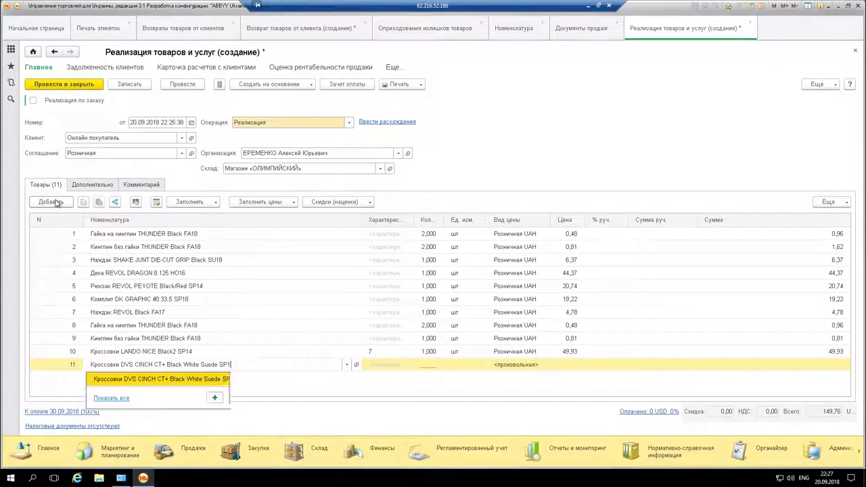
{"action": "key", "text": "Return"}
{"action": "type", "text": "8"}
{"action": "key", "text": "Return"}
- Copy the product name "Камера DUO 20 x 1.75 (и выше) Black" from the 159 грн order in the Chrome order list
{"action": "left_click", "coordinate": [588, 5]}
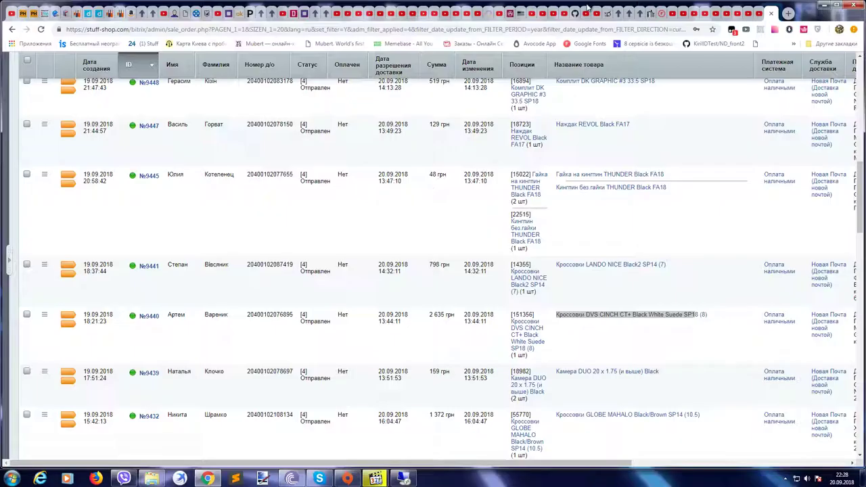
{"action": "left_click_drag", "start_coordinate": [557, 374], "coordinate": [635, 382]}
{"action": "key", "text": "ctrl+c"}
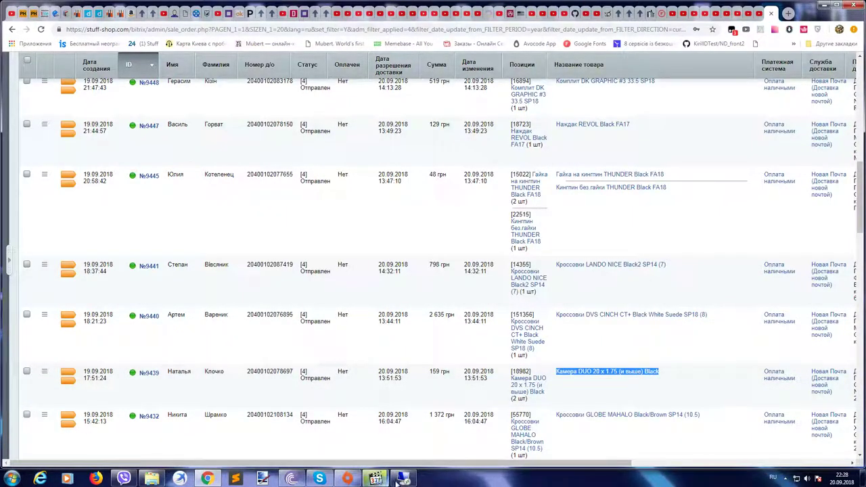
- Add Камера DUO 20 x 1.75 (и выше) Black to the 1C sale document as the twelfth goods line with quantity 2
{"action": "key", "text": "alt+Tab"}
{"action": "left_click", "coordinate": [51, 202]}
{"action": "key", "text": "ctrl+v"}
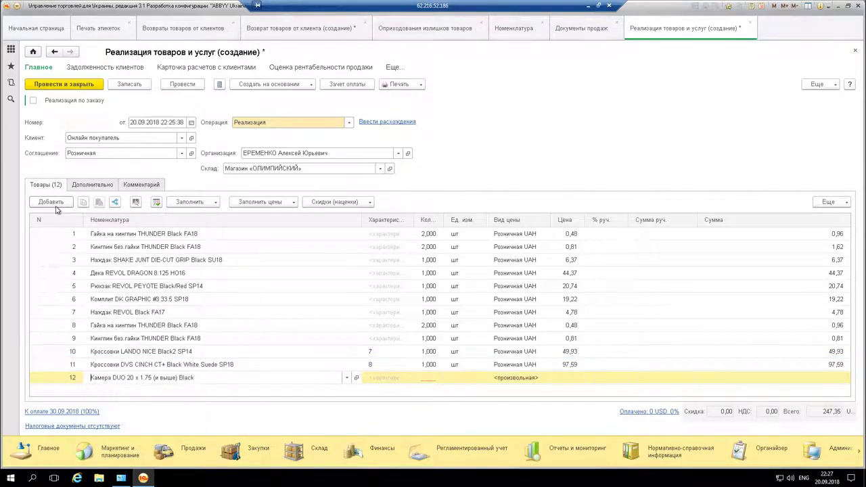
{"action": "key", "text": "Return"}
{"action": "type", "text": "2"}
- Copy the product name "Кроссовки GLOBE MAHALO Black/Brown SP14", without the size, from the 1 372 грн order in the Chrome order list
{"action": "left_click", "coordinate": [587, 6]}
{"action": "scroll", "coordinate": [573, 230], "scroll_direction": "down", "scroll_amount": 4}
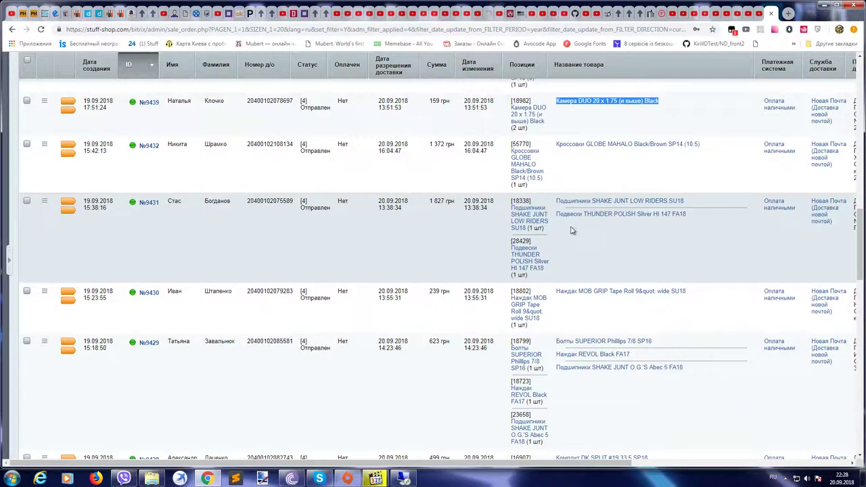
{"action": "left_click_drag", "start_coordinate": [556, 144], "coordinate": [683, 168]}
{"action": "key", "text": "ctrl+c"}
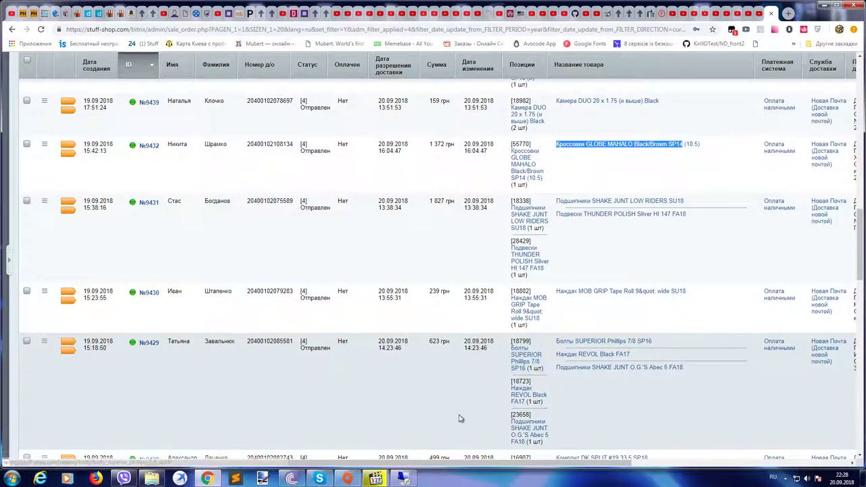
- Add Кроссовки GLOBE MAHALO Black/Brown SP14 to the 1C sale document as the thirteenth goods line with characteristic 10.5 and quantity 1
{"action": "key", "text": "alt+Tab"}
{"action": "left_click", "coordinate": [51, 201]}
{"action": "key", "text": "ctrl+v"}
{"action": "key", "text": "Return"}
{"action": "type", "text": "10.5"}
{"action": "key", "text": "Return"}
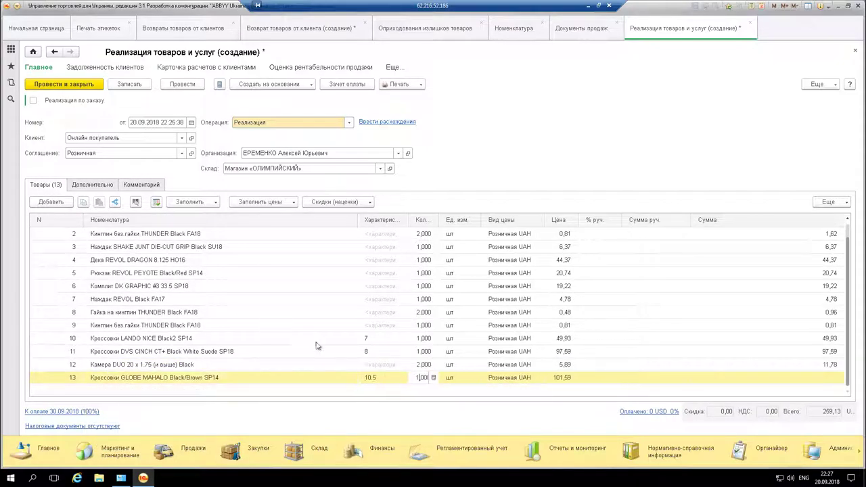
- Copy "Подшипники SHAKE JUNT LOW RIDERS SU18" from the Chrome order list into the 1C sale document as the fourteenth goods line with quantity 1
{"action": "left_click", "coordinate": [587, 6]}
{"action": "mouse_move", "coordinate": [554, 192]}
{"action": "left_mouse_down"}
{"action": "mouse_move", "coordinate": [692, 201]}
{"action": "mouse_move", "coordinate": [558, 201]}
{"action": "left_mouse_up"}
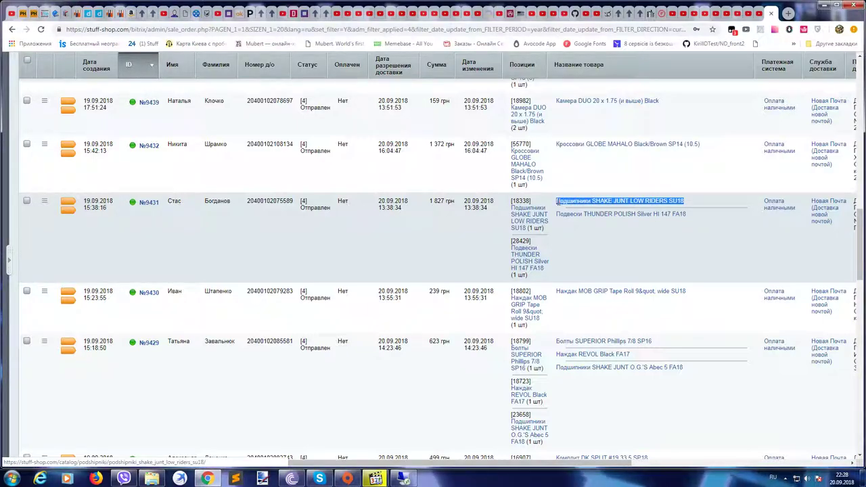
{"action": "left_click", "coordinate": [403, 479]}
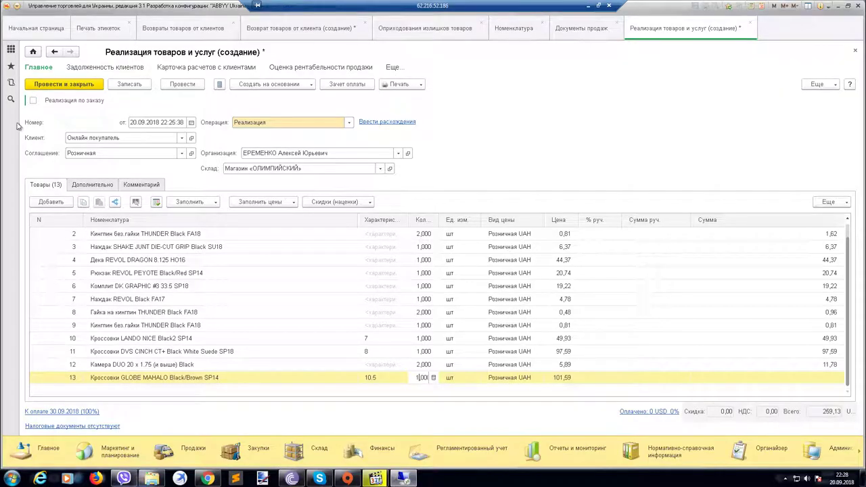
{"action": "left_click", "coordinate": [49, 201]}
{"action": "key", "text": "ctrl+v"}
{"action": "key", "text": "Return"}
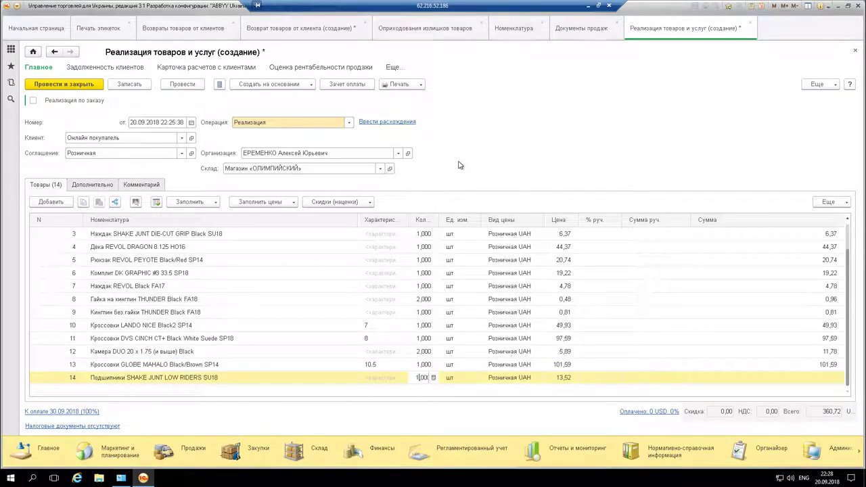
- Copy "Подвески THUNDER POLISH Silver HI 147 FA18" from the Chrome order list into the 1C sale document as the fifteenth goods line with quantity 1
{"action": "left_click", "coordinate": [586, 9]}
{"action": "left_click_drag", "start_coordinate": [559, 215], "coordinate": [690, 228]}
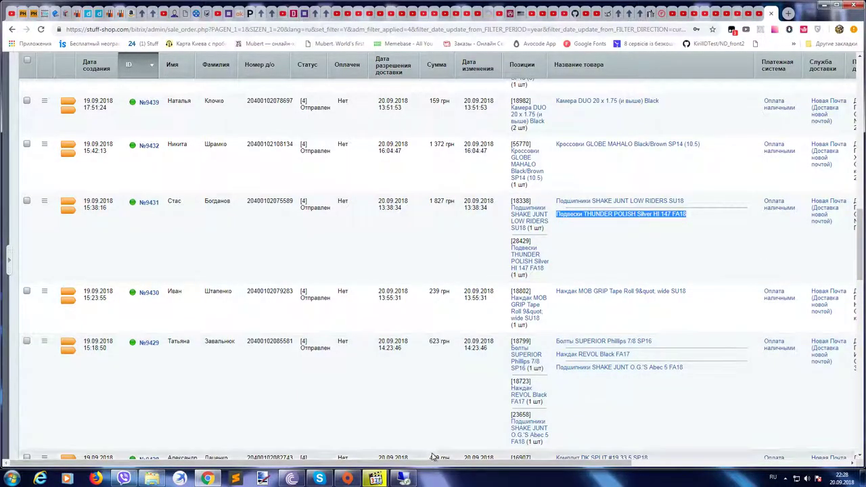
{"action": "left_click", "coordinate": [403, 479]}
{"action": "left_click", "coordinate": [51, 202]}
{"action": "key", "text": "ctrl+v"}
{"action": "key", "text": "Return"}
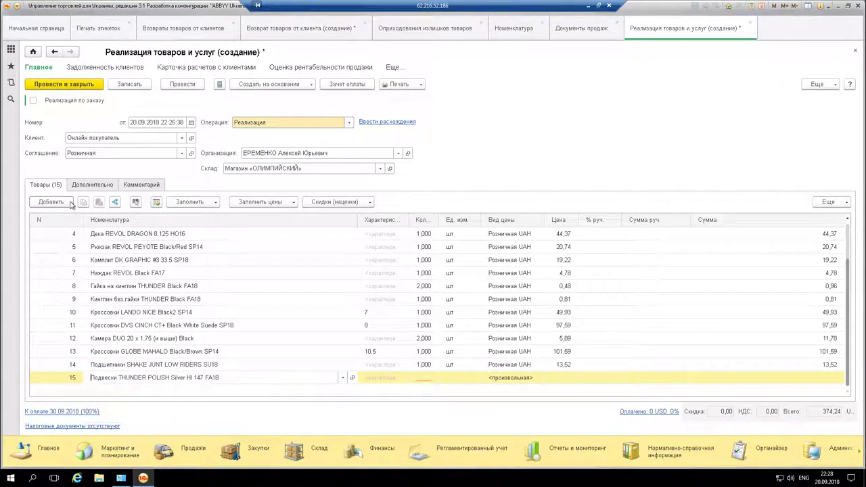
- Copy the product name "Наждак MOB GRIP Tape Roll 9&quot; wide SU18" from the 239 грн order in the Chrome order list
{"action": "left_click", "coordinate": [593, 5]}
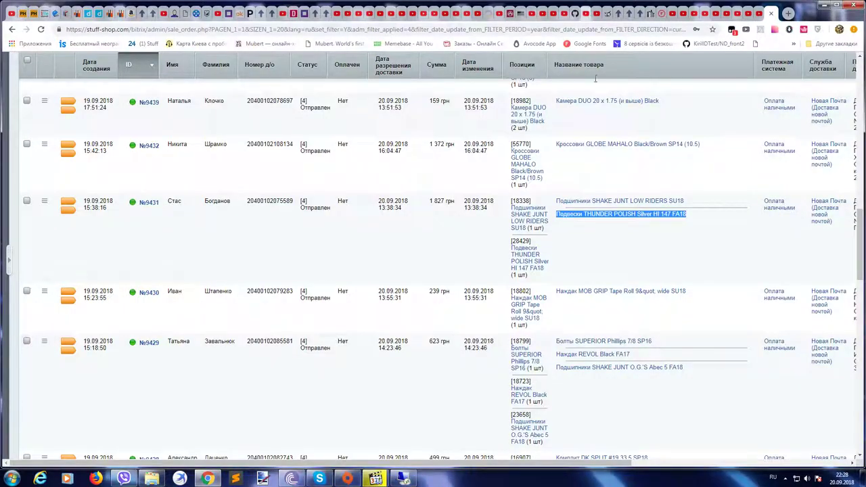
{"action": "left_click_drag", "start_coordinate": [555, 292], "coordinate": [709, 307]}
{"action": "left_click", "coordinate": [403, 479]}
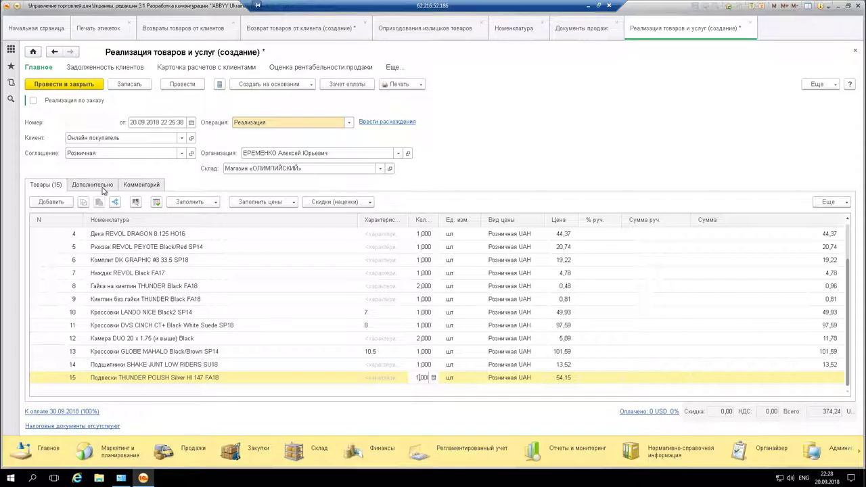
{"action": "left_click", "coordinate": [588, 8]}
{"action": "left_click_drag", "start_coordinate": [645, 304], "coordinate": [670, 305]}
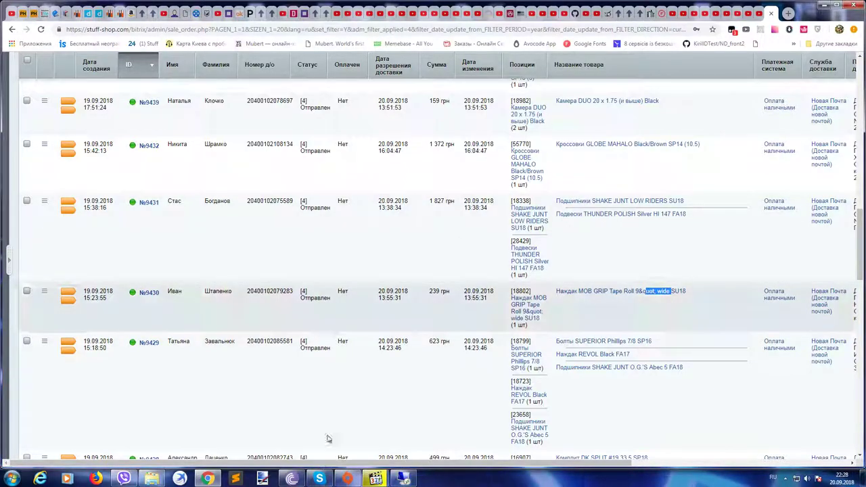
- Add Наждак MOB GRIP Tape Roll 9" wide SU18 to the 1C sale document with quantity 1, trimming the pasted name's ending to match the item
{"action": "left_click", "coordinate": [404, 478]}
{"action": "left_click", "coordinate": [58, 205]}
{"action": "key", "text": "ctrl+v"}
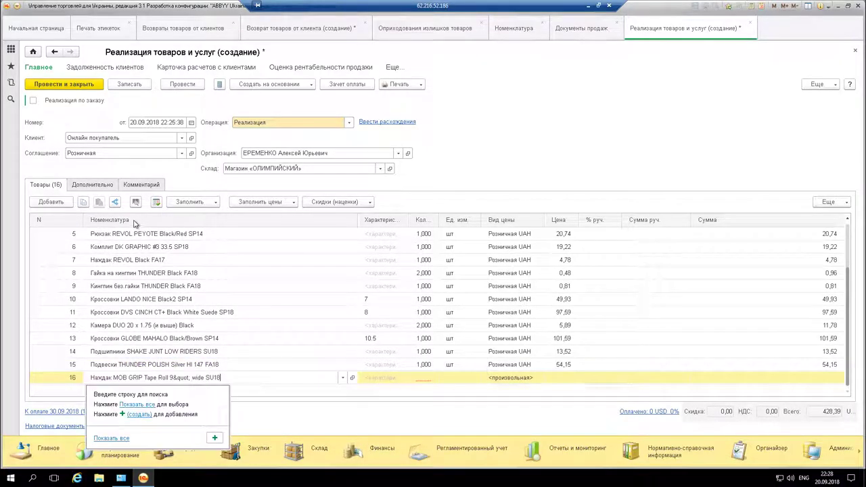
{"action": "left_click", "coordinate": [226, 381]}
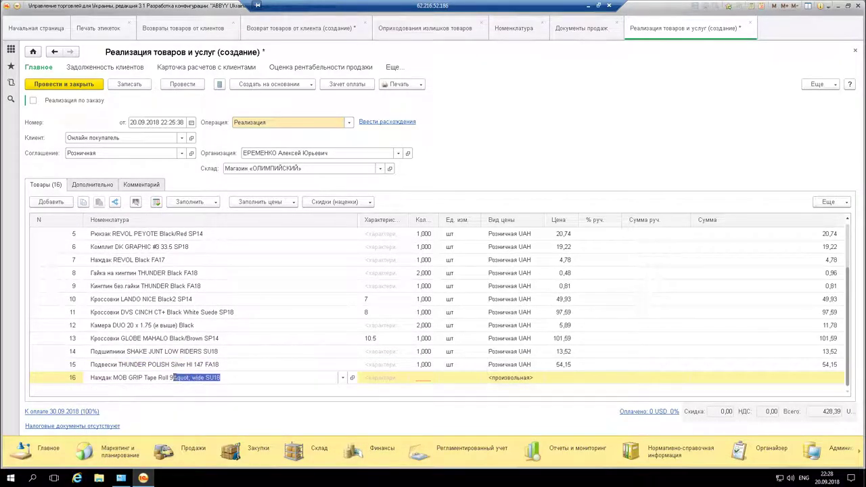
{"action": "key", "text": "BackSpace"}
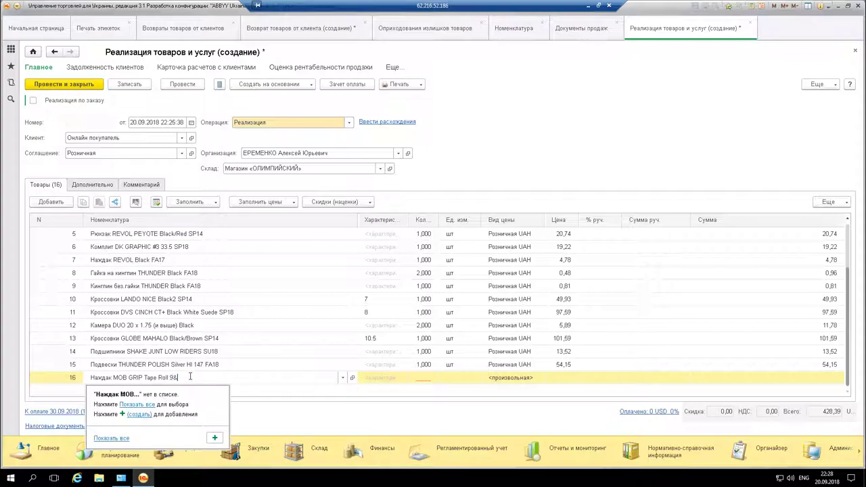
{"action": "left_click", "coordinate": [188, 393]}
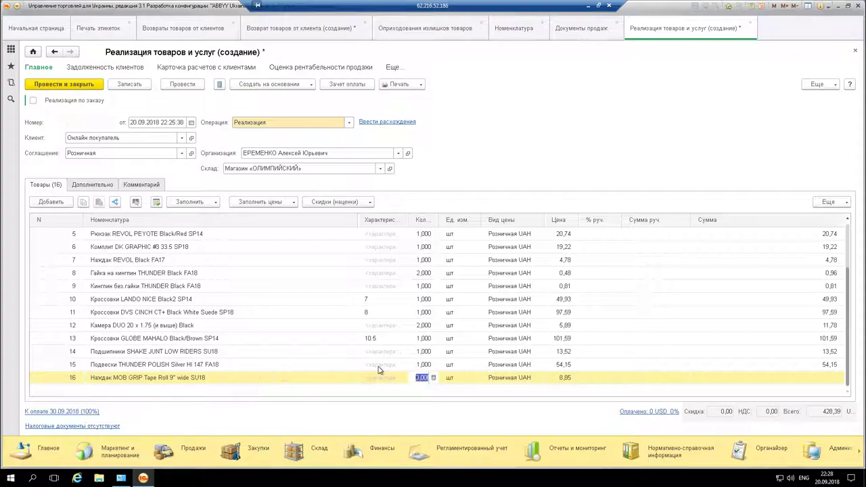
- Copy "Болты SUPERIOR Phillips 7/8 SP16" from the Chrome order list into the 1C sale document as the seventeenth goods line with quantity 1
{"action": "left_click", "coordinate": [603, 8]}
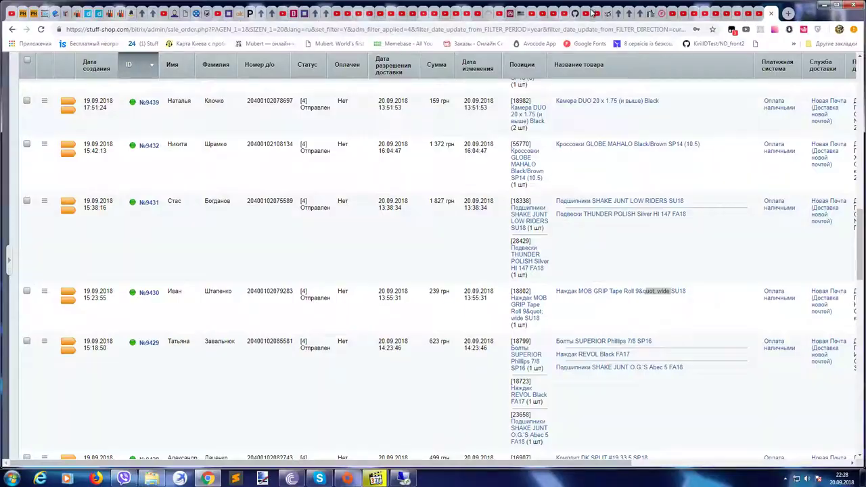
{"action": "scroll", "coordinate": [595, 243], "scroll_direction": "down", "scroll_amount": 3}
{"action": "scroll", "coordinate": [573, 248], "scroll_direction": "up", "scroll_amount": 1}
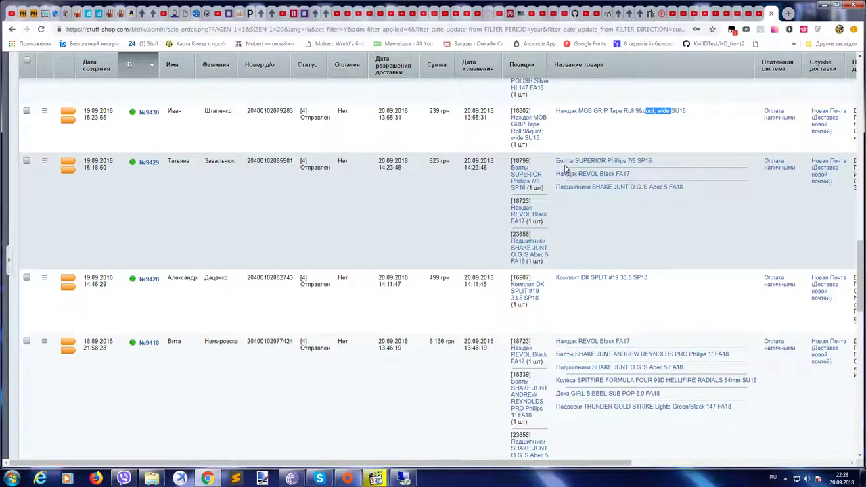
{"action": "left_click", "coordinate": [399, 476]}
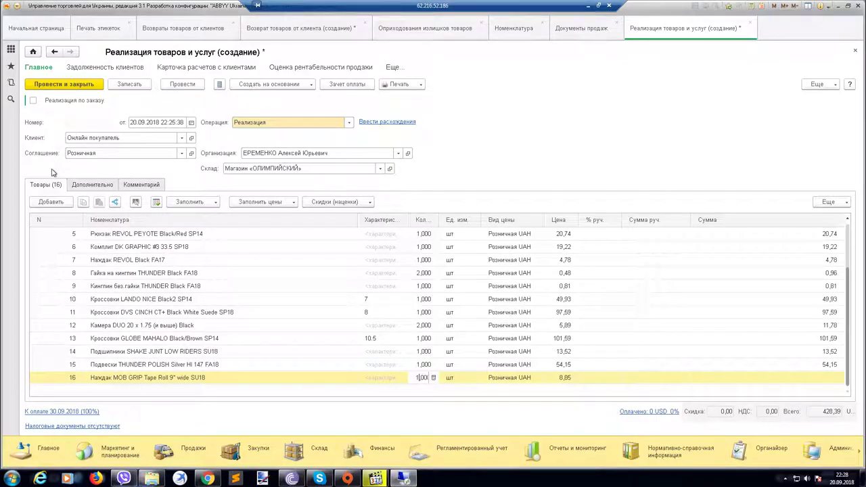
{"action": "left_click", "coordinate": [55, 205]}
{"action": "key", "text": "ctrl+v"}
{"action": "key", "text": "Return"}
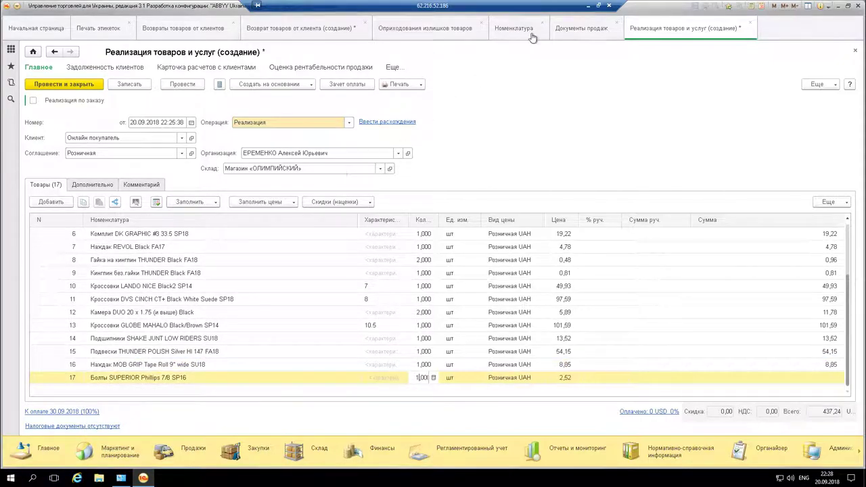
- Copy "Наждак REVOL Black FA17" from the 623 грн order in Chrome into the 1C sale document as the eighteenth goods line with quantity 1
{"action": "left_click", "coordinate": [585, 7]}
{"action": "left_click_drag", "start_coordinate": [554, 173], "coordinate": [630, 174]}
{"action": "key", "text": "ctrl+c"}
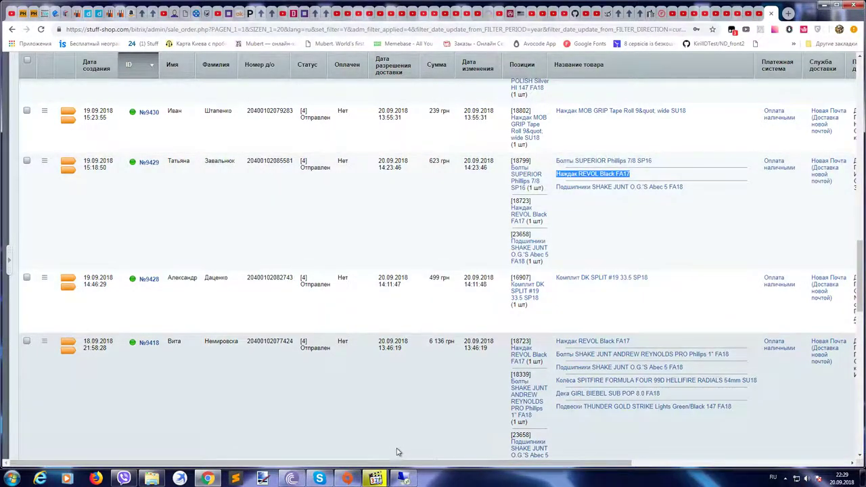
{"action": "left_click", "coordinate": [403, 478]}
{"action": "left_click", "coordinate": [51, 201]}
{"action": "key", "text": "ctrl+v"}
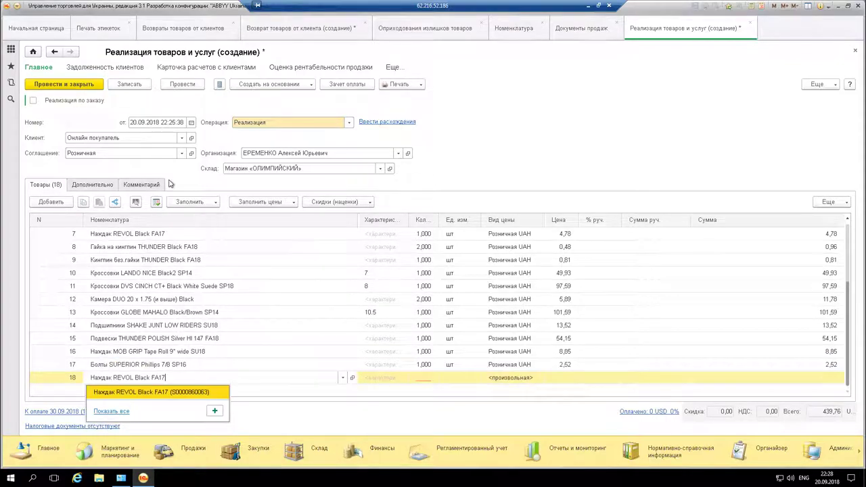
{"action": "key", "text": "Return"}
- Copy "Подшипники SHAKE JUNT O.G.'S Abec 5 FA18" from the 623 грн order in Chrome into the 1C sale document as line 19 with quantity 1
{"action": "left_click", "coordinate": [588, 7]}
{"action": "left_click_drag", "start_coordinate": [556, 186], "coordinate": [683, 187]}
{"action": "key", "text": "ctrl+c"}
{"action": "left_click", "coordinate": [403, 478]}
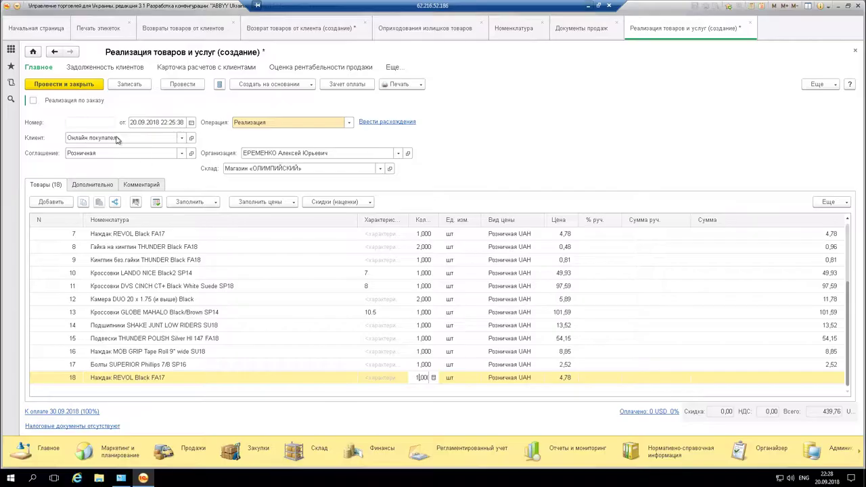
{"action": "left_click", "coordinate": [58, 201]}
{"action": "key", "text": "ctrl+v"}
{"action": "key", "text": "Return"}
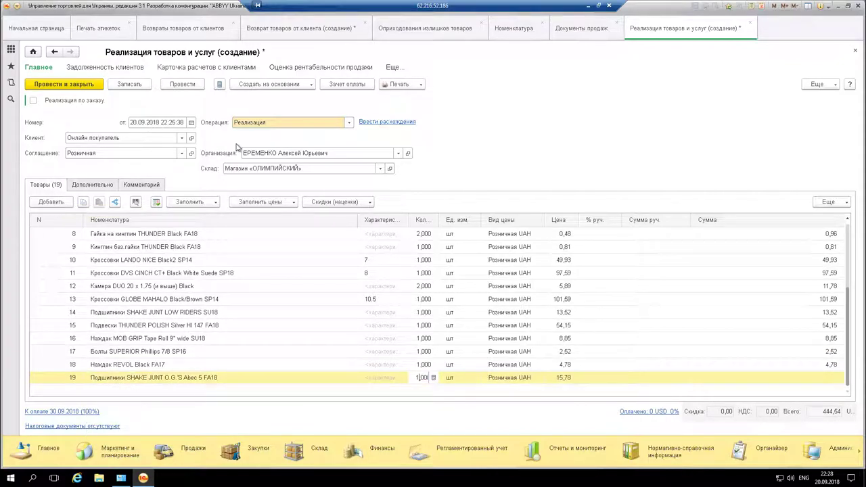
- Copy "Комплит DK SPLIT #19 33.5 SP18" from the Chrome order list into the 1C sale document as the twentieth goods line with quantity 1
{"action": "left_click", "coordinate": [590, 6]}
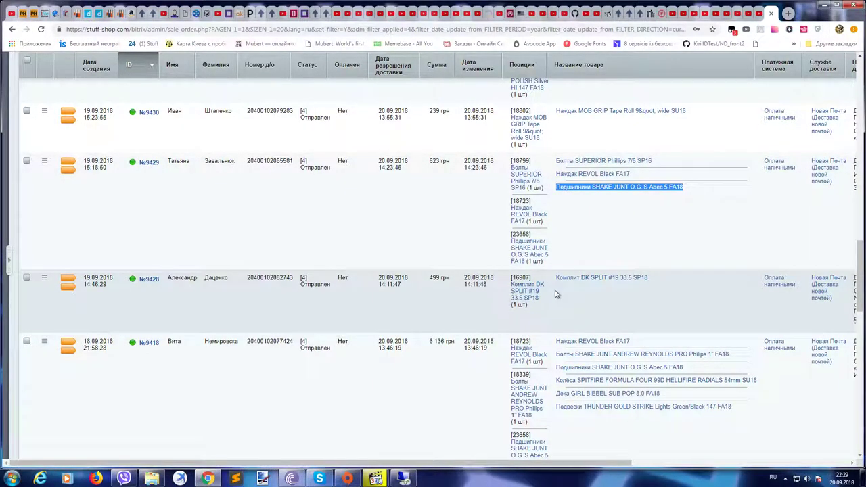
{"action": "left_click_drag", "start_coordinate": [556, 279], "coordinate": [655, 295]}
{"action": "key", "text": "ctrl+c"}
{"action": "left_click", "coordinate": [403, 478]}
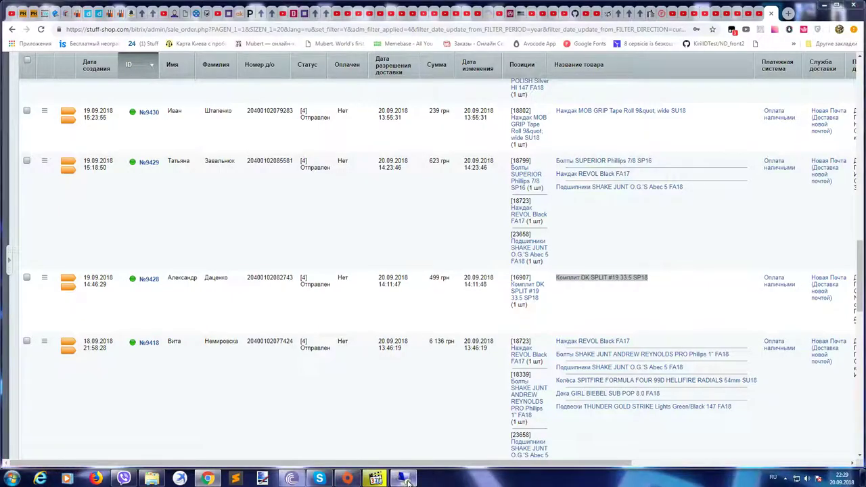
{"action": "key", "text": "Insert"}
{"action": "key", "text": "ctrl+v"}
{"action": "key", "text": "Return"}
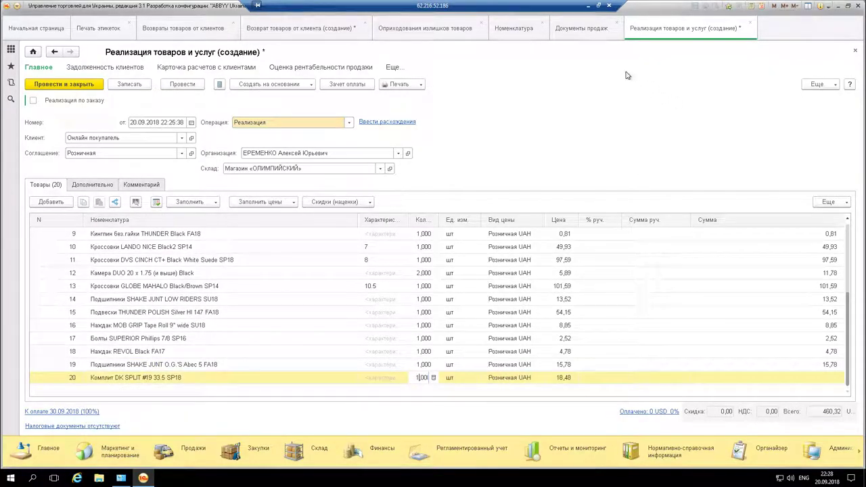
- Copy "Наждак REVOL Black FA17" from the 6 136 грн order in Chrome into the 1C sale document as line 21 with quantity 1
{"action": "left_click", "coordinate": [587, 6]}
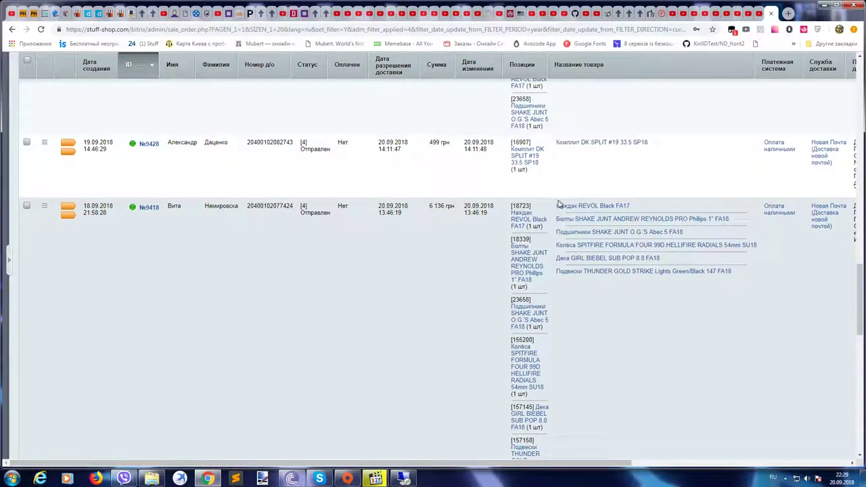
{"action": "key", "text": "alt+Tab"}
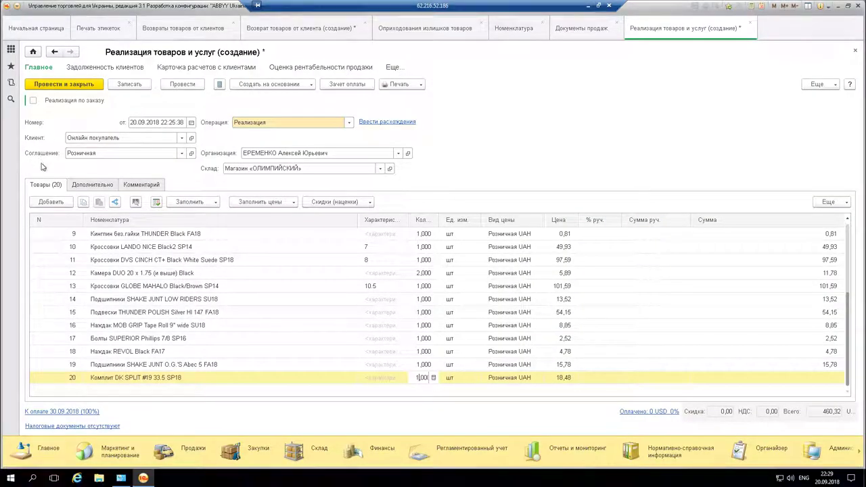
{"action": "left_click", "coordinate": [49, 203]}
{"action": "key", "text": "ctrl+v"}
{"action": "key", "text": "Return"}
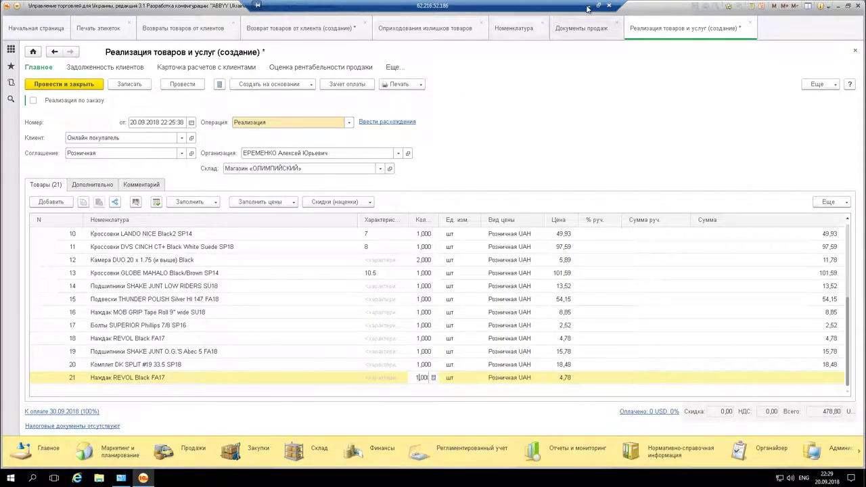
- Copy "Болты SHAKE JUNT ANDREW REYNOLDS PRO Philips 1" FA18" from the Chrome order list into the 1C sale document as line 22 with quantity 1
{"action": "left_click", "coordinate": [587, 6]}
{"action": "scroll", "coordinate": [600, 176], "scroll_direction": "down", "scroll_amount": 10}
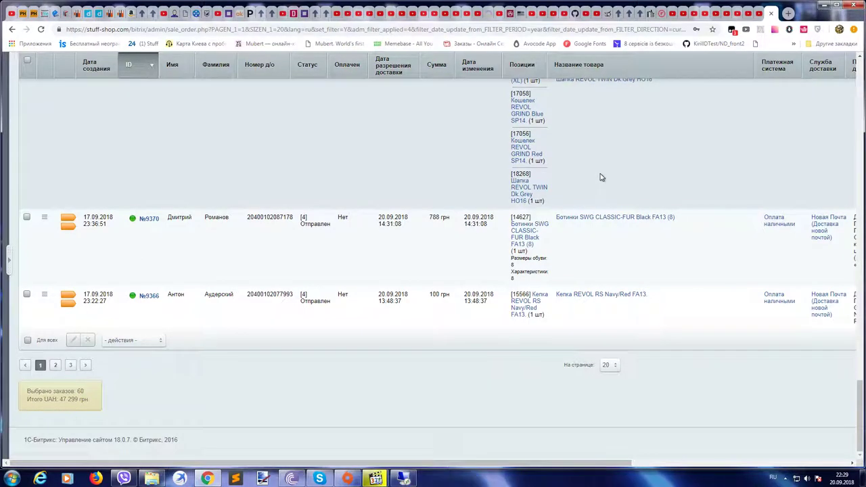
{"action": "scroll", "coordinate": [600, 177], "scroll_direction": "up", "scroll_amount": 10}
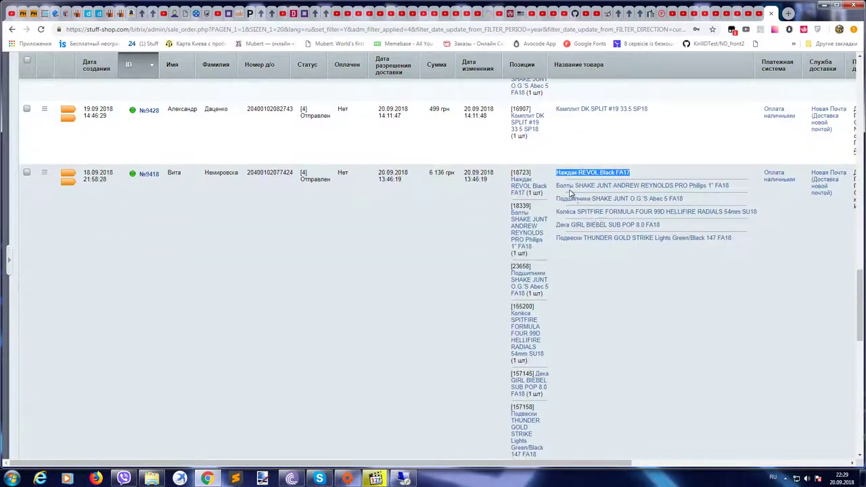
{"action": "left_click_drag", "start_coordinate": [571, 185], "coordinate": [732, 193]}
{"action": "left_click", "coordinate": [402, 478]}
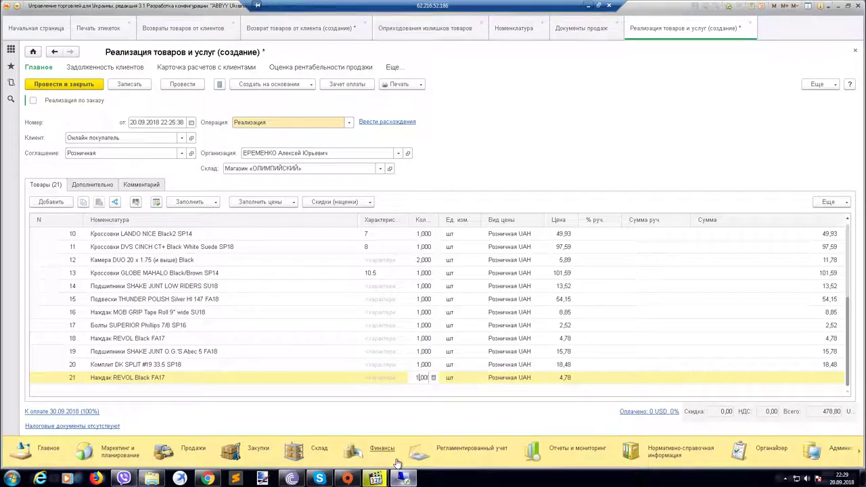
{"action": "left_click", "coordinate": [61, 202]}
{"action": "key", "text": "ctrl+v"}
{"action": "key", "text": "Return"}
{"action": "type", "text": "1"}
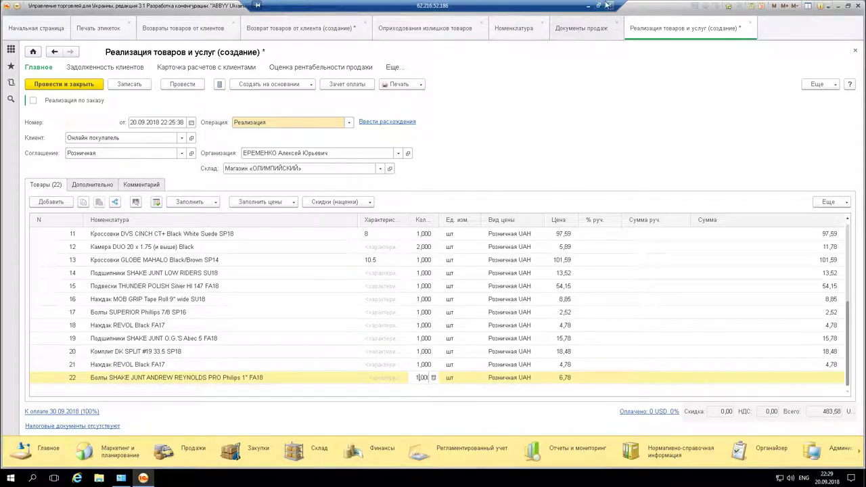
- Copy "Подшипники SHAKE JUNT O.G.'S Abec 5" from the 6 136 грн order in Chrome and add the FA18 item in 1C as line 23, quantity 1
{"action": "left_click", "coordinate": [588, 6]}
{"action": "left_click_drag", "start_coordinate": [557, 198], "coordinate": [719, 199]}
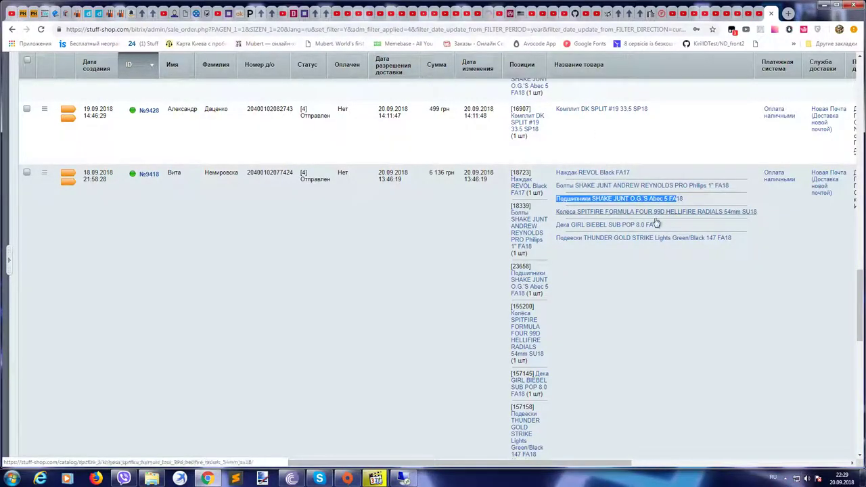
{"action": "left_click", "coordinate": [413, 480]}
{"action": "left_click", "coordinate": [51, 201]}
{"action": "key", "text": "ctrl+v"}
{"action": "key", "text": "Return"}
- Copy "Колёса SPITFIRE FORMULA FOUR 99D HELLFIRE RADIALS 54mm" from the Chrome order list and add the SU18 item in 1C as line 24, quantity 1
{"action": "left_click", "coordinate": [589, 8]}
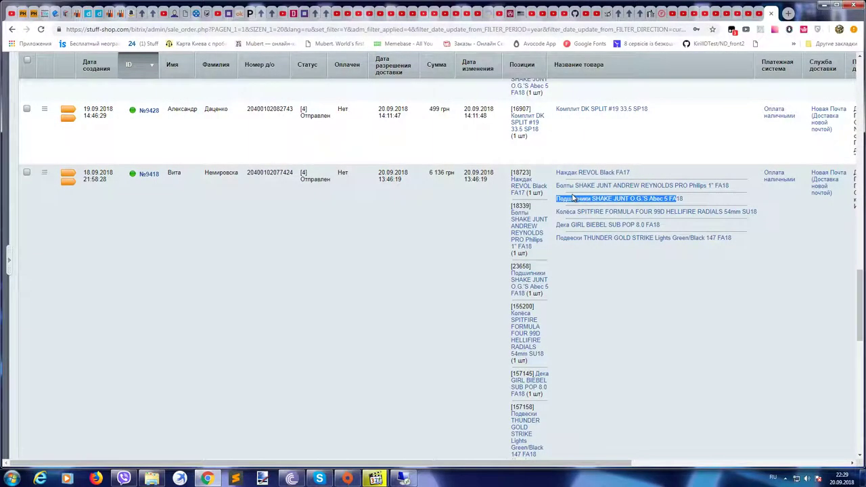
{"action": "left_click_drag", "start_coordinate": [556, 211], "coordinate": [741, 212]}
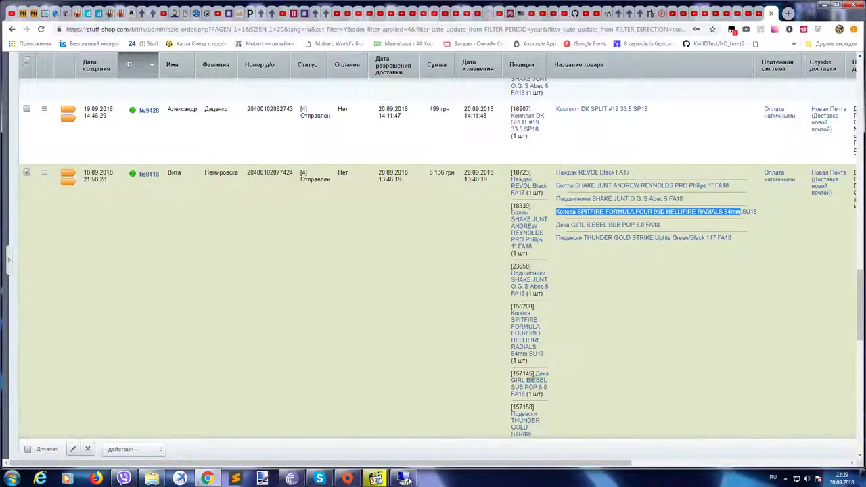
{"action": "left_click", "coordinate": [407, 479]}
{"action": "left_click", "coordinate": [50, 201]}
{"action": "key", "text": "ctrl+v"}
{"action": "key", "text": "Return"}
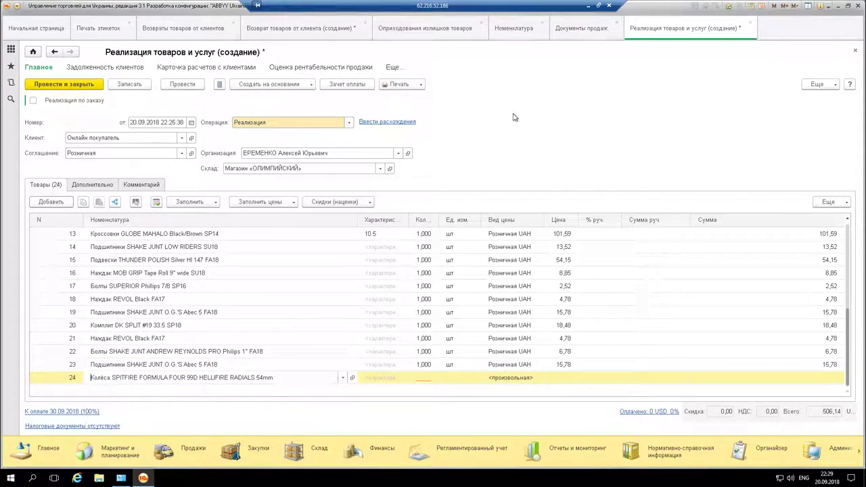
- Copy "Дека GIRL BIEBEL SUB POP 8.0 FA18" from the Chrome order list into a new goods line of the 1C sale document
{"action": "left_click", "coordinate": [592, 5]}
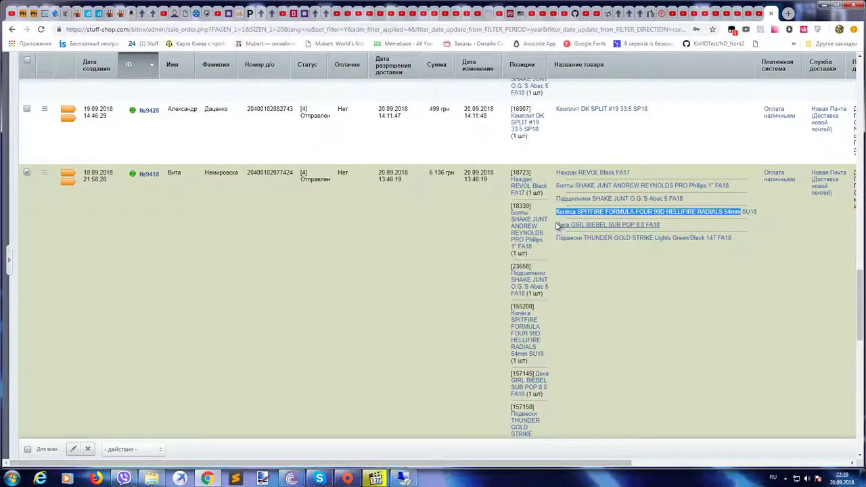
{"action": "left_click_drag", "start_coordinate": [557, 224], "coordinate": [664, 224]}
{"action": "left_click", "coordinate": [405, 479]}
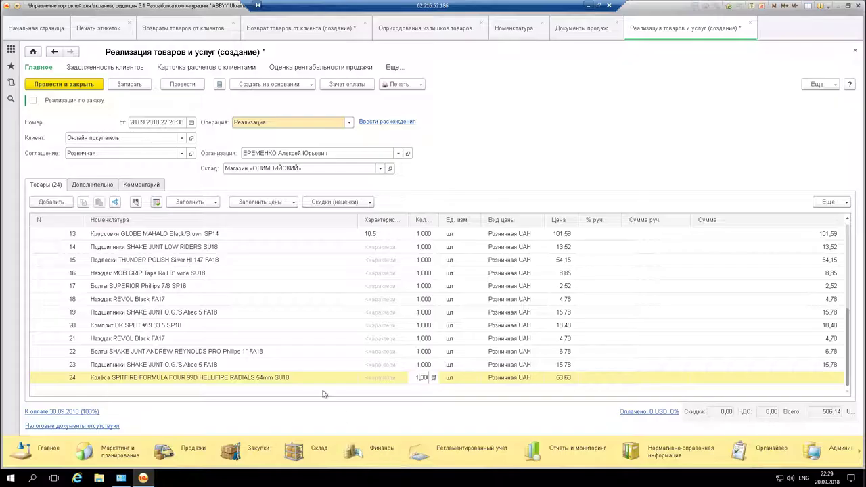
{"action": "left_click", "coordinate": [51, 202]}
{"action": "key", "text": "ctrl+v"}
{"action": "key", "text": "Return"}
- Copy "Подвески THUNDER GOLD STRIKE Lights Green/Black 147 FA18" from the Chrome order list into the 1C sale document as line 26 with quantity 1
{"action": "left_click", "coordinate": [587, 5]}
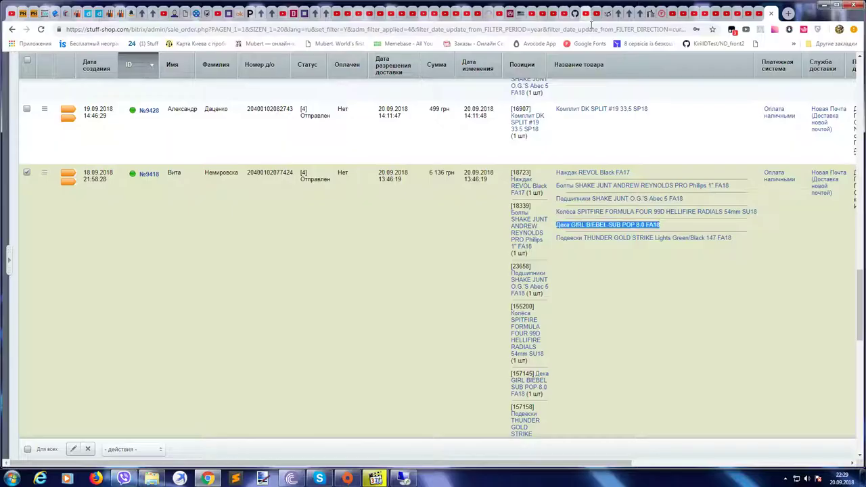
{"action": "left_click_drag", "start_coordinate": [556, 237], "coordinate": [700, 255]}
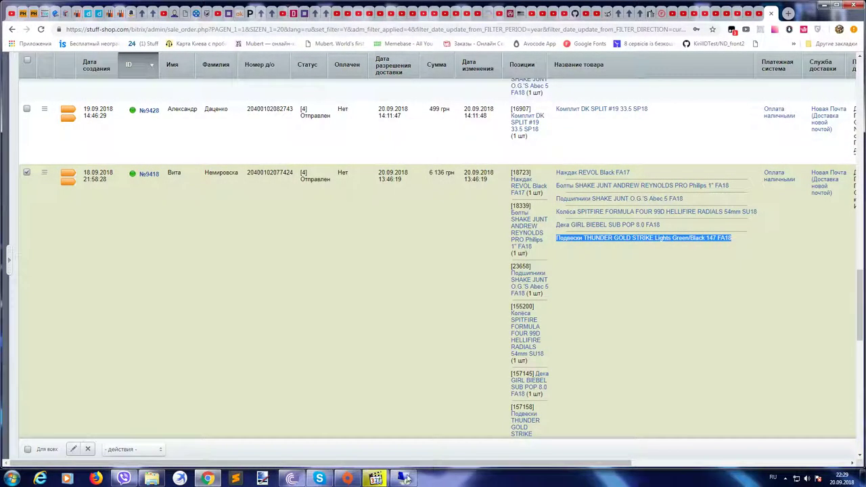
{"action": "key", "text": "alt+Tab"}
{"action": "left_click", "coordinate": [51, 202]}
{"action": "key", "text": "ctrl+v"}
{"action": "key", "text": "Return"}
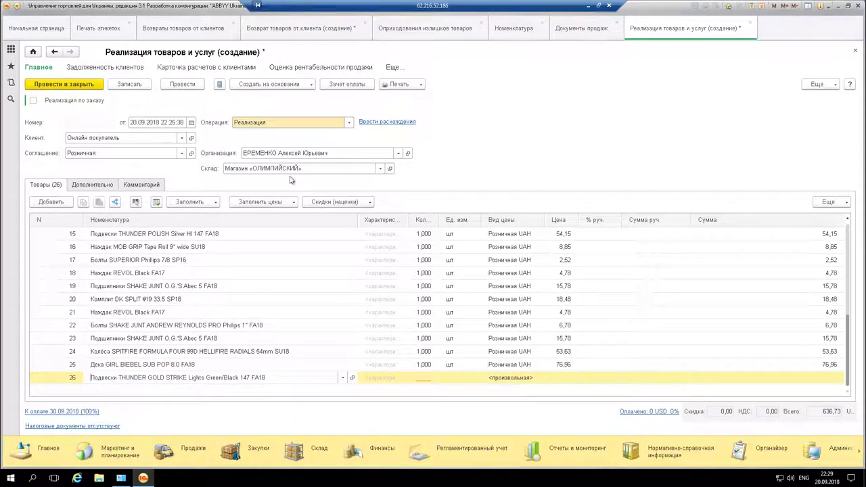
- Copy "Шлёпки REVOL THROWUP Black/Blue SU13" from the Chrome order list and add it in 1C as line 27, size 10, quantity 1
{"action": "left_click", "coordinate": [589, 6]}
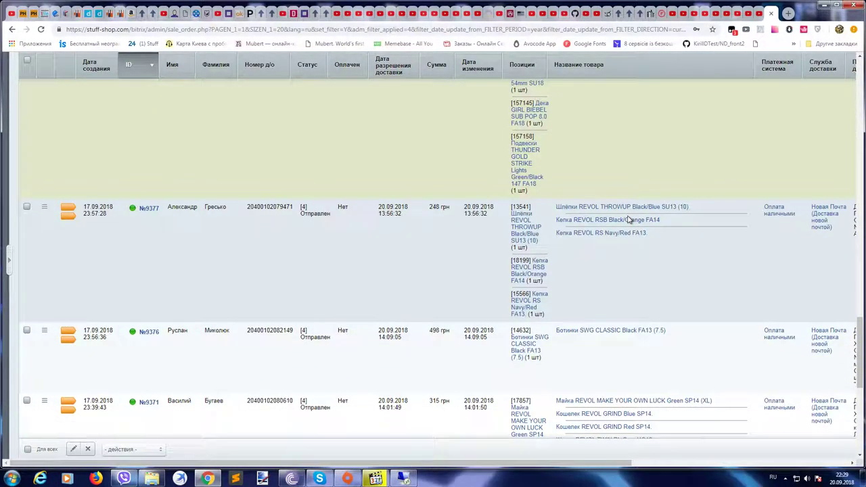
{"action": "triple_click", "coordinate": [563, 205]}
{"action": "key", "text": "ctrl+c"}
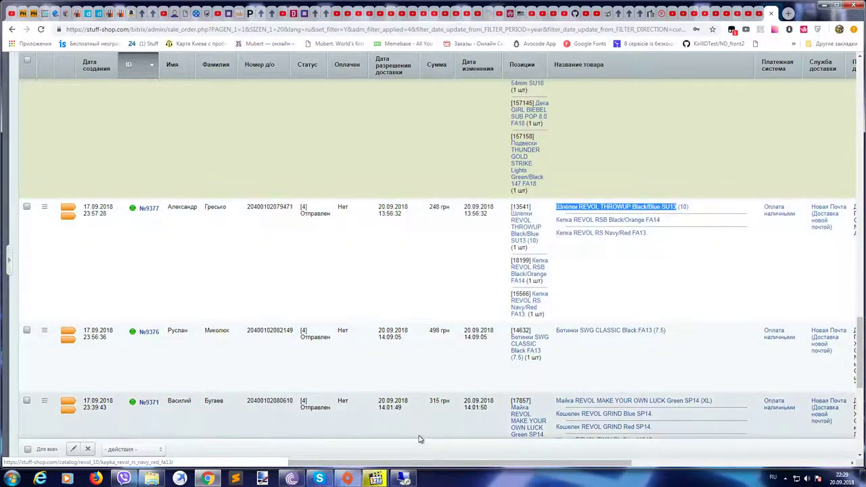
{"action": "key", "text": "alt+Tab"}
{"action": "left_click", "coordinate": [51, 207]}
{"action": "key", "text": "ctrl+v"}
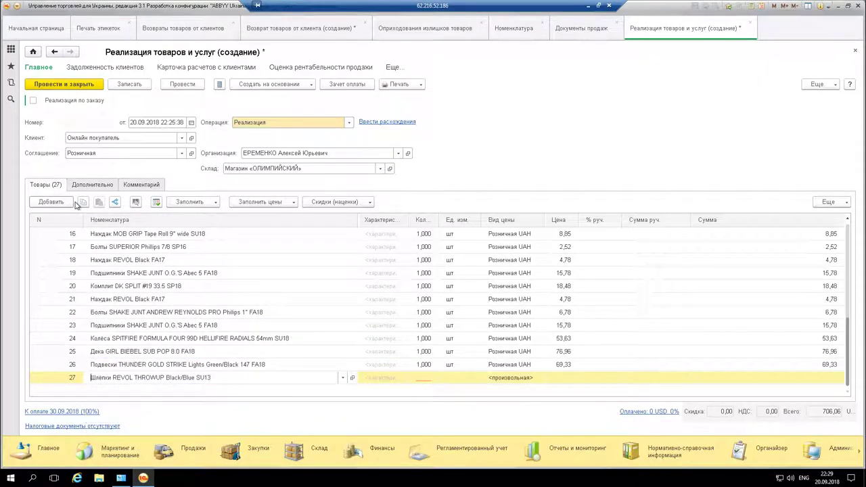
{"action": "key", "text": "Return"}
- Copy "Кепка REVOL RSB Black/Orange FA" from the Chrome order list, close the video player, and add the FA14 cap in 1C as line 28
{"action": "left_click", "coordinate": [589, 5]}
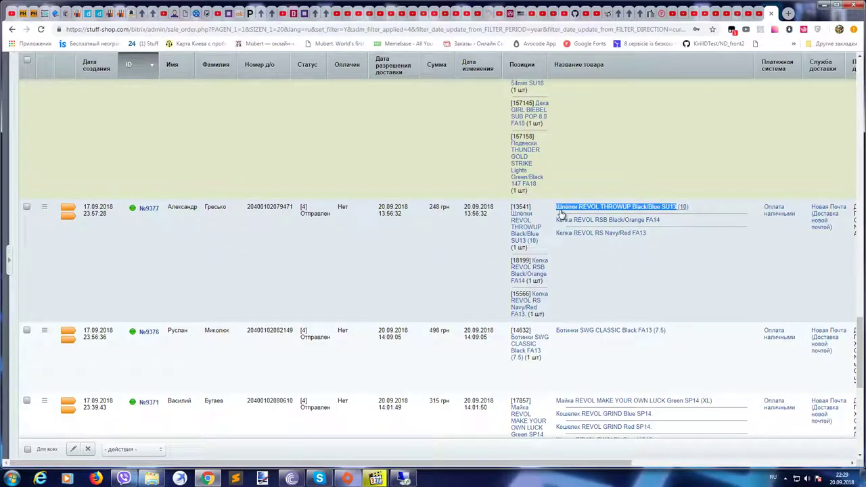
{"action": "triple_click", "coordinate": [648, 219]}
{"action": "key", "text": "ctrl+c"}
{"action": "left_click", "coordinate": [376, 478]}
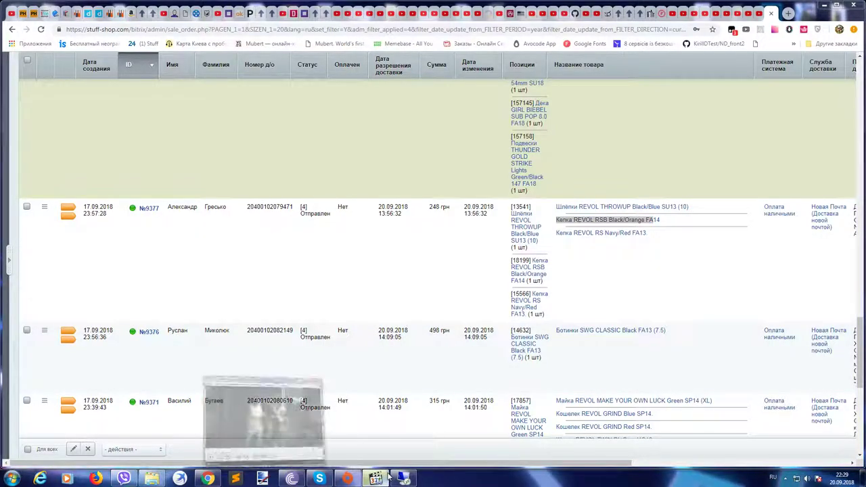
{"action": "left_click", "coordinate": [404, 478]}
{"action": "left_click", "coordinate": [213, 271]}
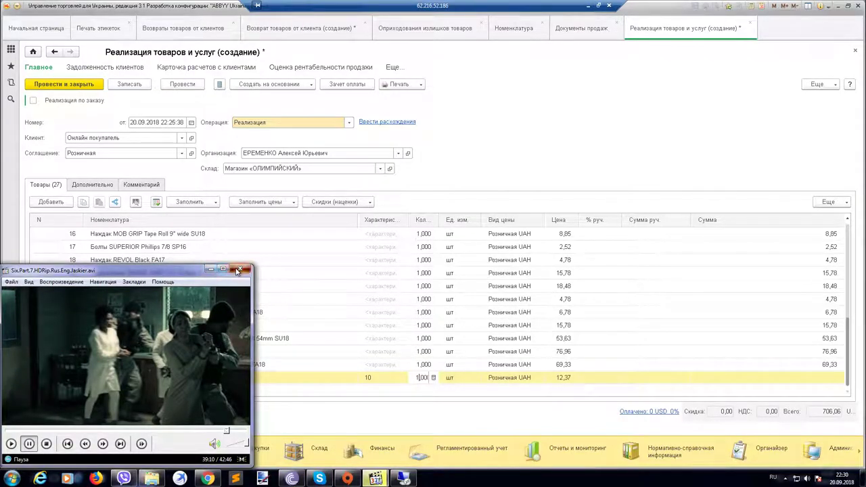
{"action": "left_click", "coordinate": [238, 270]}
{"action": "left_click", "coordinate": [60, 204]}
{"action": "key", "text": "ctrl+v"}
{"action": "key", "text": "Return"}
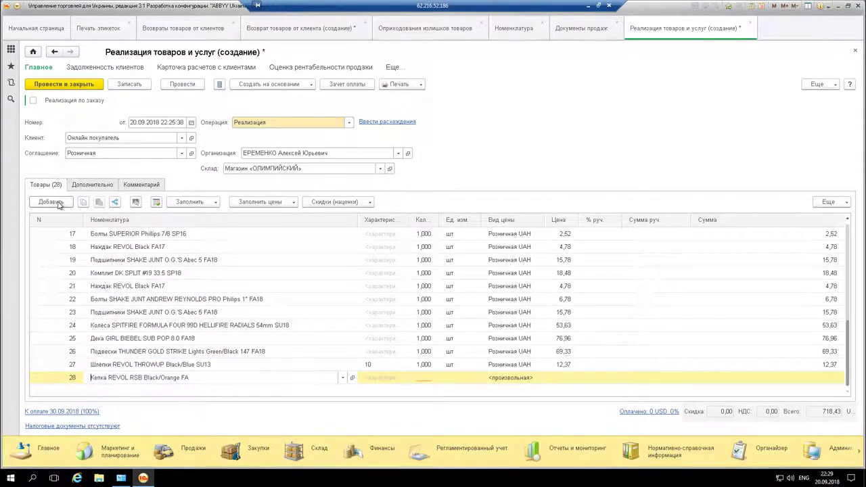
- Copy "Кепка REVOL RS Navy/Red FA13" from Chrome into 1C as line 29 with quantity 1, and set the quantity of line 28 to 1
{"action": "left_click", "coordinate": [589, 5]}
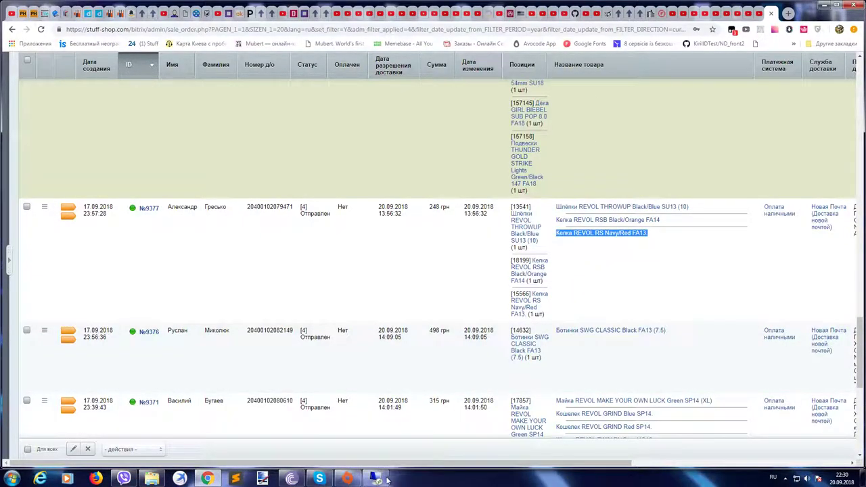
{"action": "left_click", "coordinate": [376, 478]}
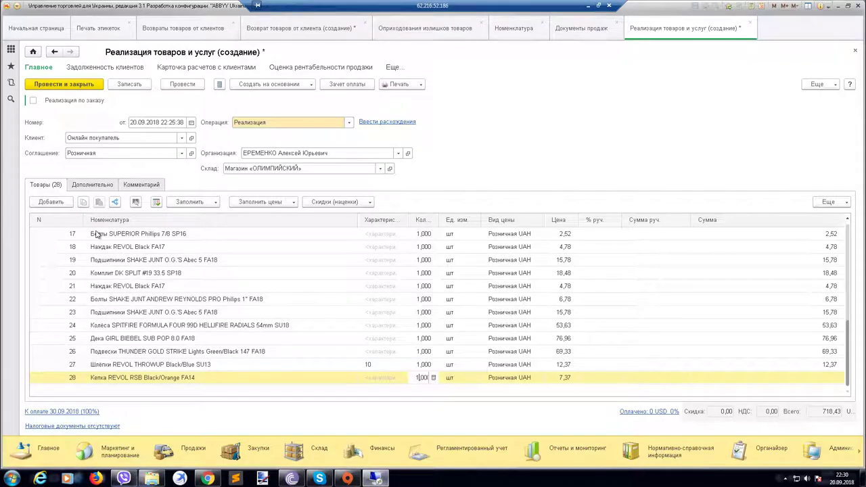
{"action": "left_click", "coordinate": [55, 201]}
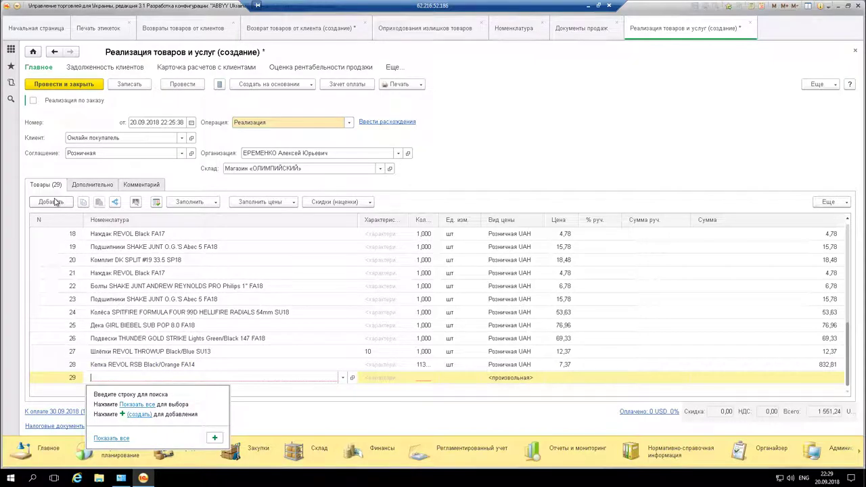
{"action": "key", "text": "Return"}
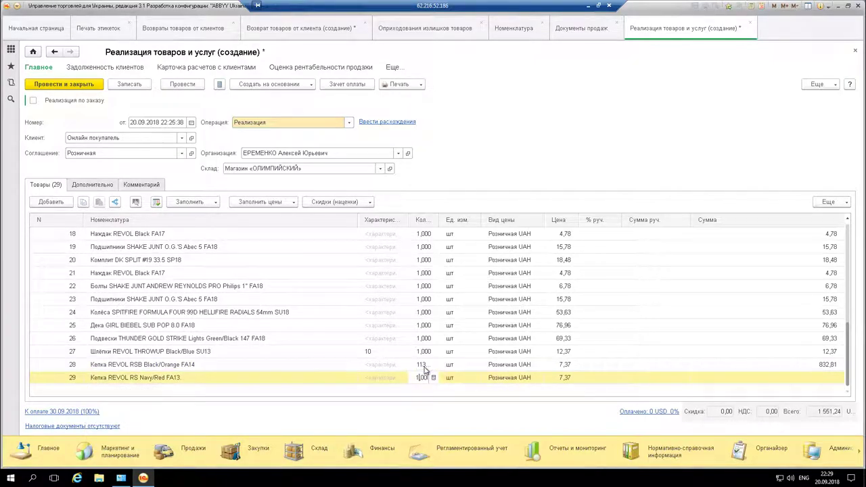
{"action": "left_click", "coordinate": [424, 364]}
{"action": "left_click", "coordinate": [214, 381]}
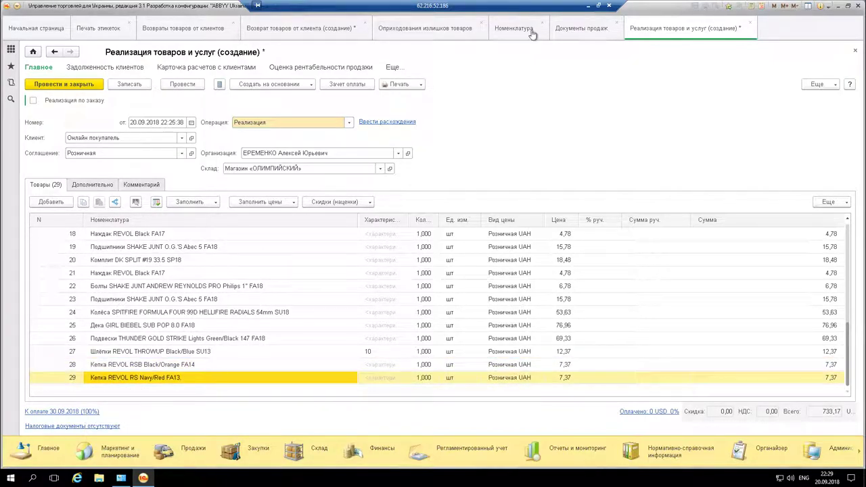
- Copy "Ботинки SWG CLASSIC Black FA13" from the Chrome order list into the 1C sale document as line 30 and enter size 7.5
{"action": "left_click", "coordinate": [591, 5]}
{"action": "scroll", "coordinate": [558, 323], "scroll_direction": "down", "scroll_amount": 4}
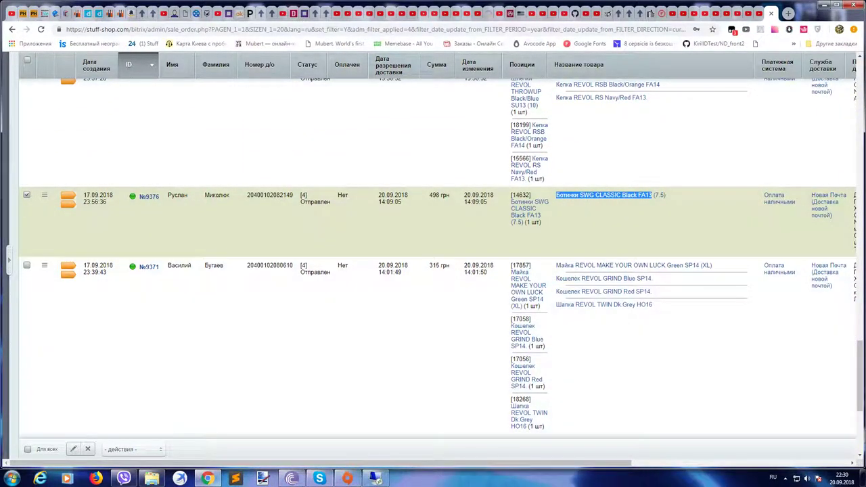
{"action": "left_click", "coordinate": [376, 479]}
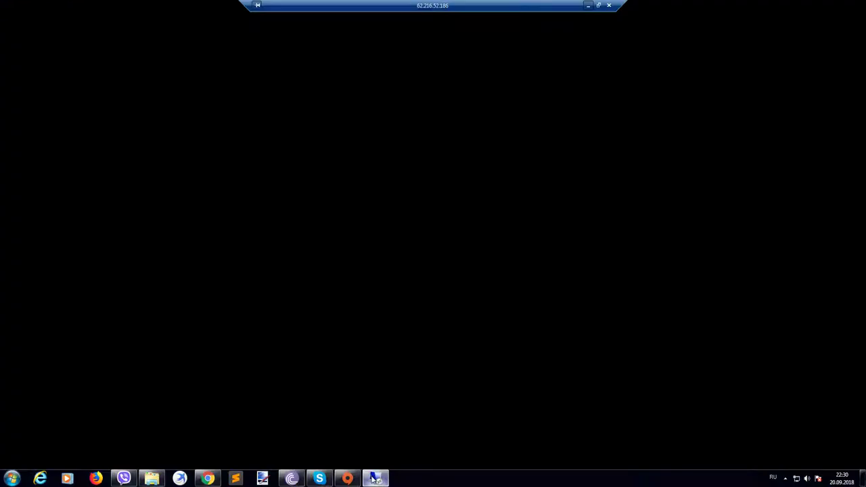
{"action": "left_click", "coordinate": [51, 203]}
{"action": "type", "text": "Ботинки SWG CLASSIC Black FA13"}
{"action": "key", "text": "Return"}
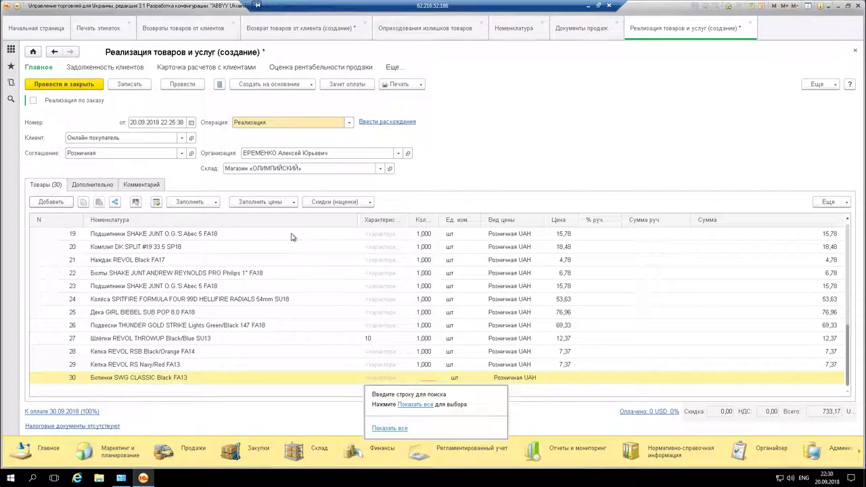
{"action": "type", "text": "1"}
{"action": "key", "text": "BackSpace"}
{"action": "type", "text": "7.5"}
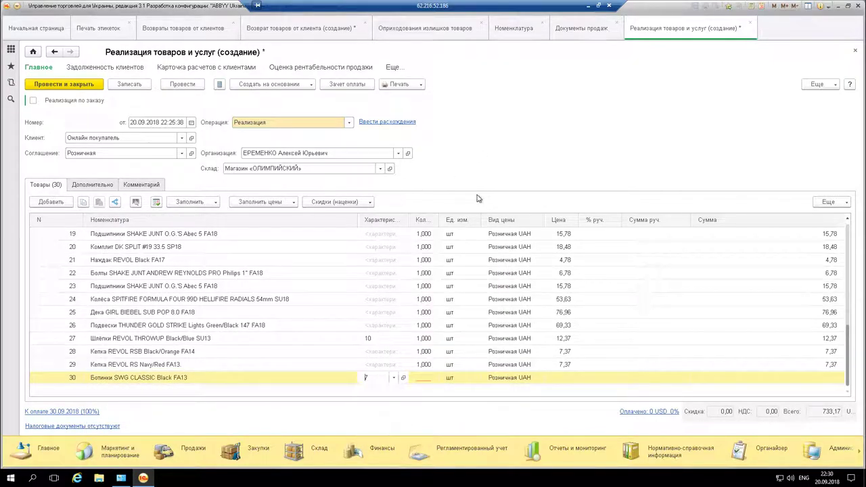